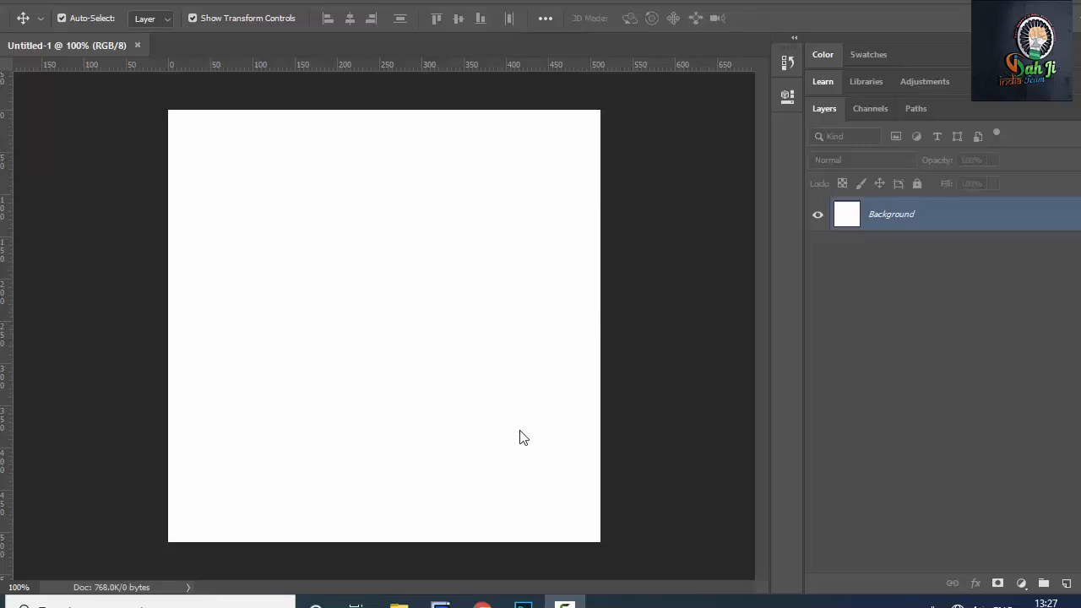
Step: Place House on Mountain.jpg and Tree on Hill.jpg from the Photoshop Images folder into the blank document
click(398, 603)
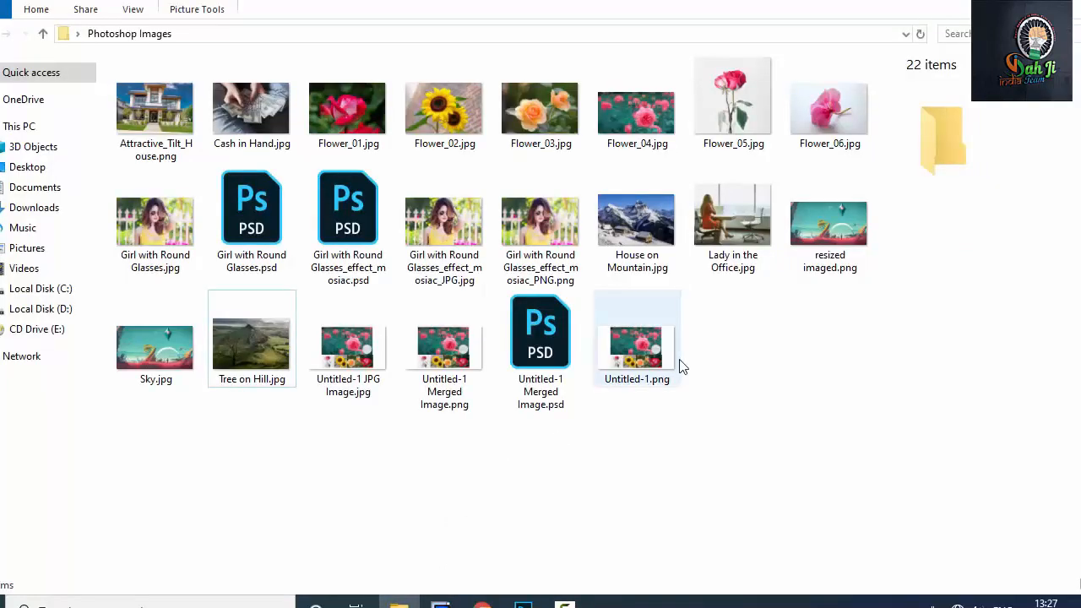
click(641, 221)
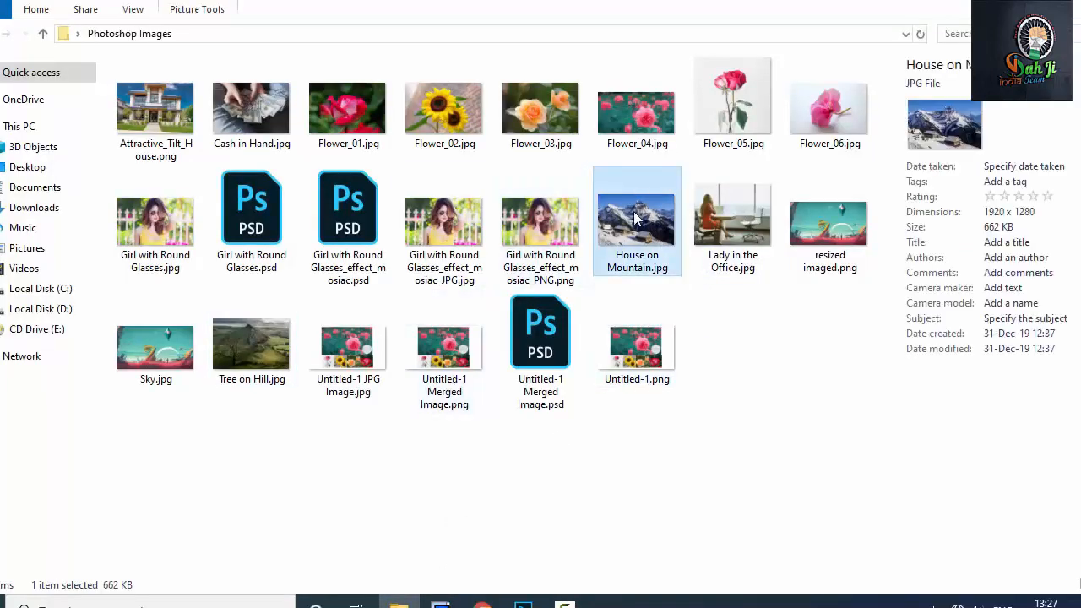
ctrl+click(224, 361)
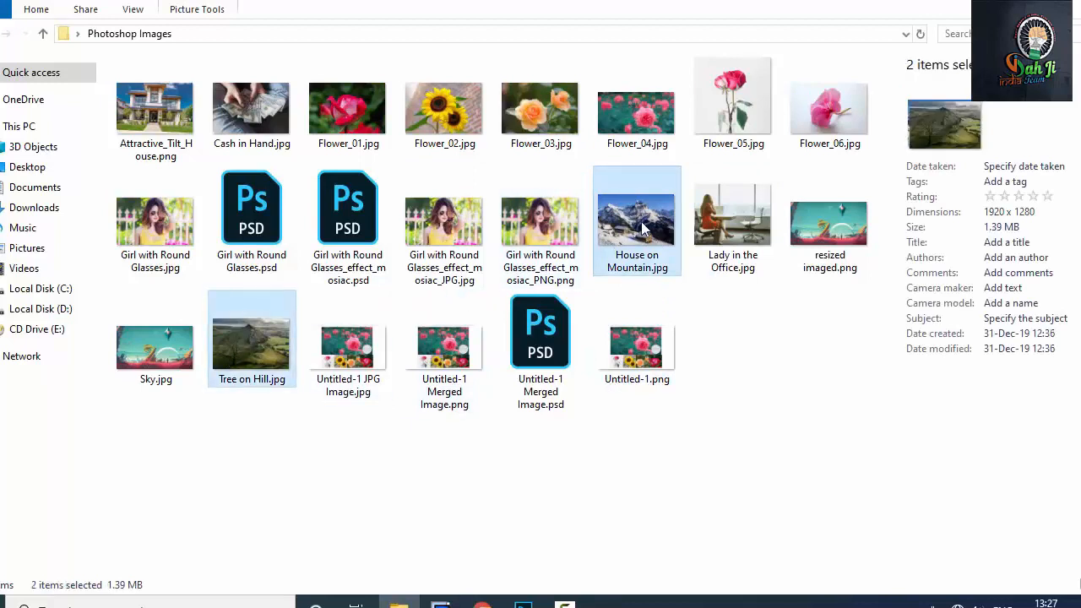
drag(642, 230, 386, 226)
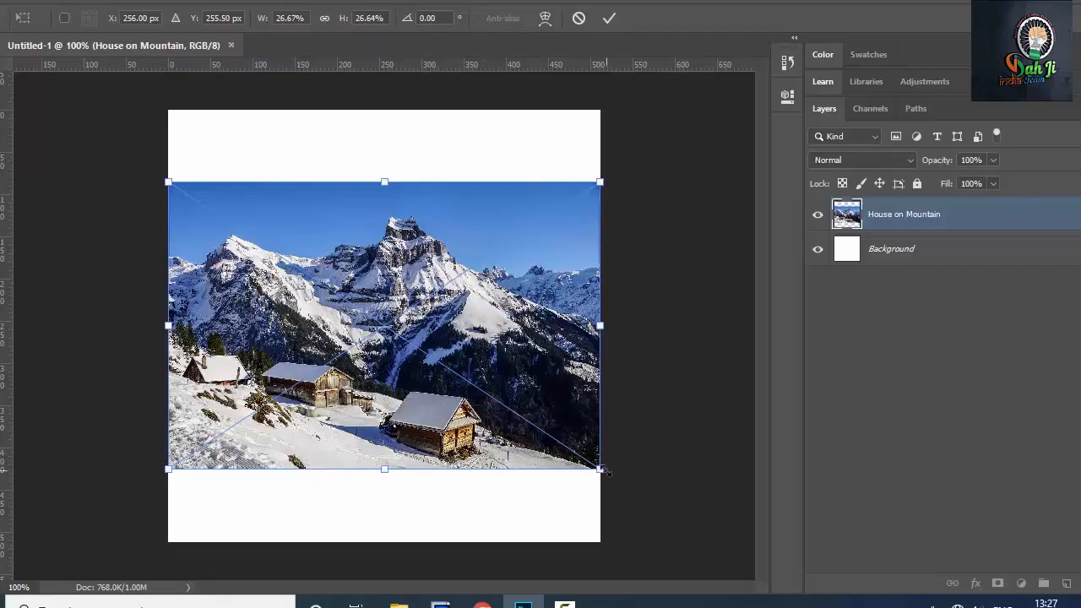
Step: Scale the placed House on Mountain image to about 34% and move it up to cover the upper part of the canvas
drag(600, 469, 736, 533)
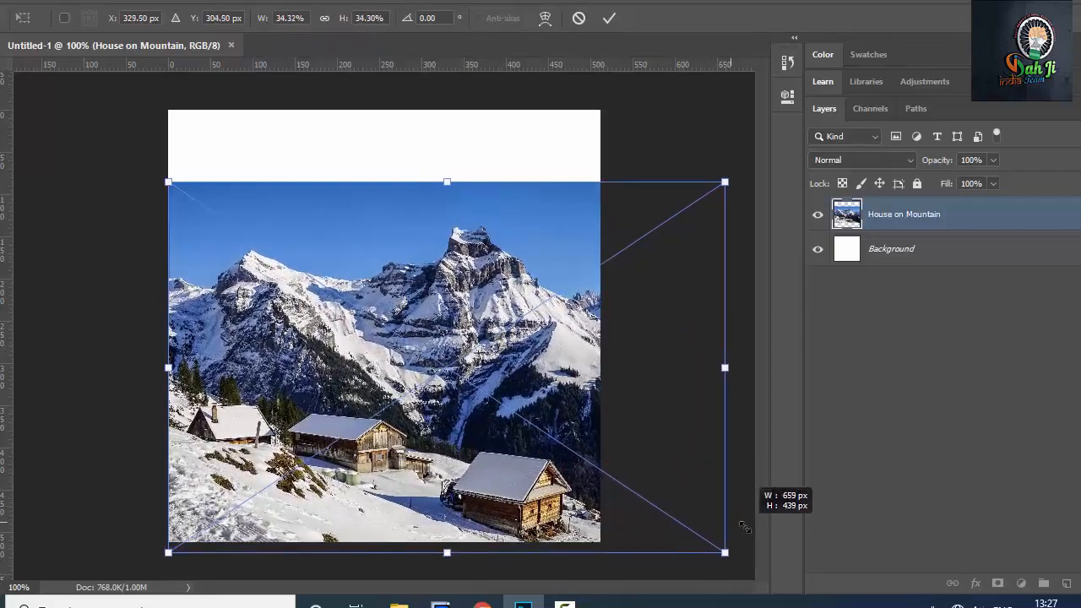
drag(444, 415, 423, 300)
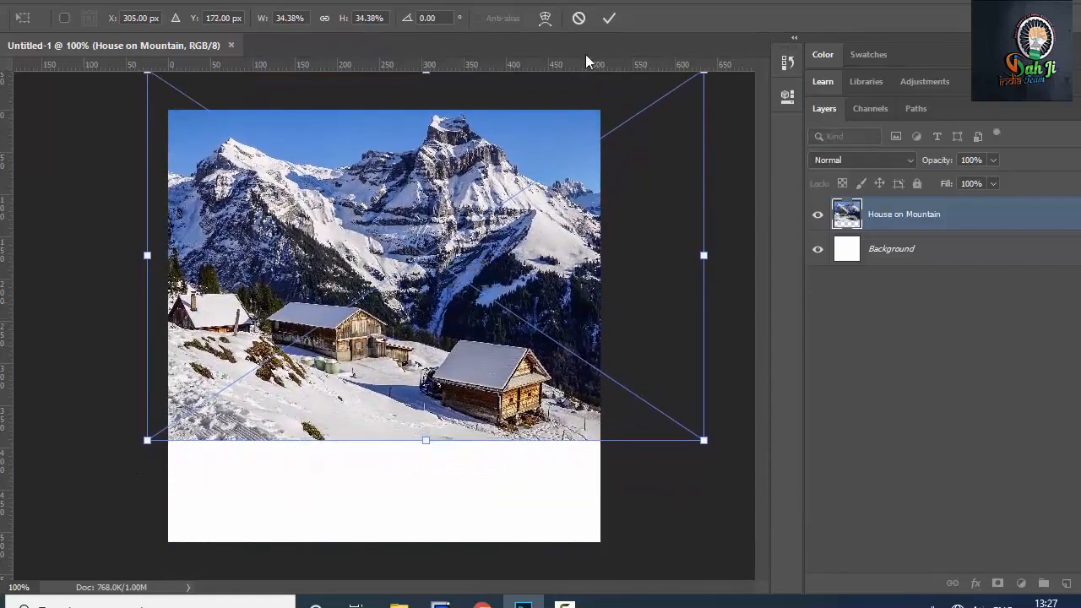
click(609, 18)
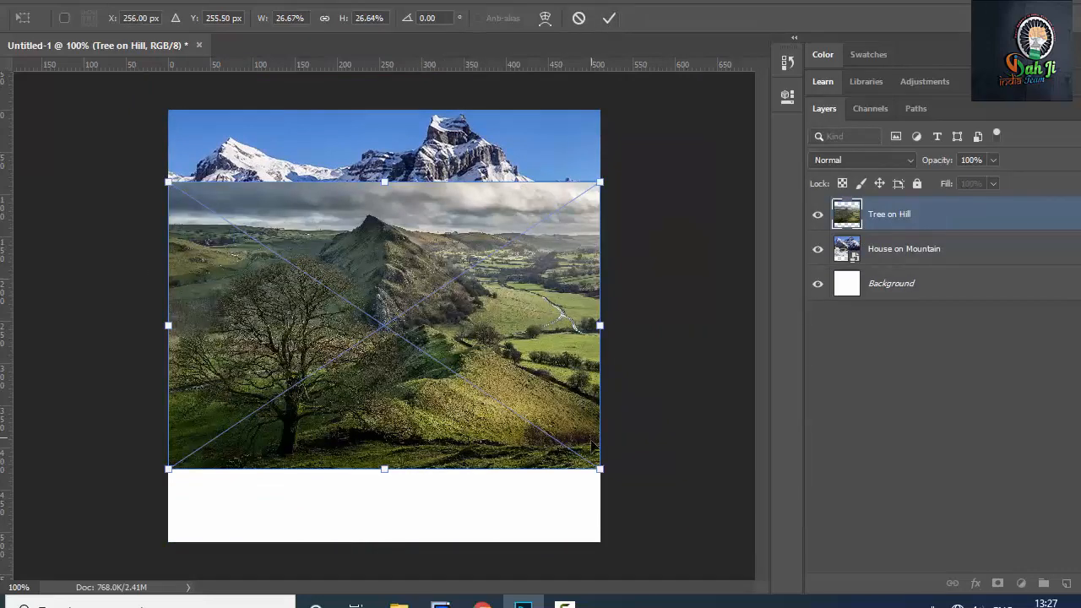
Step: Scale the placed Tree on Hill image to about 31% and move it down to cover the lower part of the canvas
drag(600, 469, 672, 516)
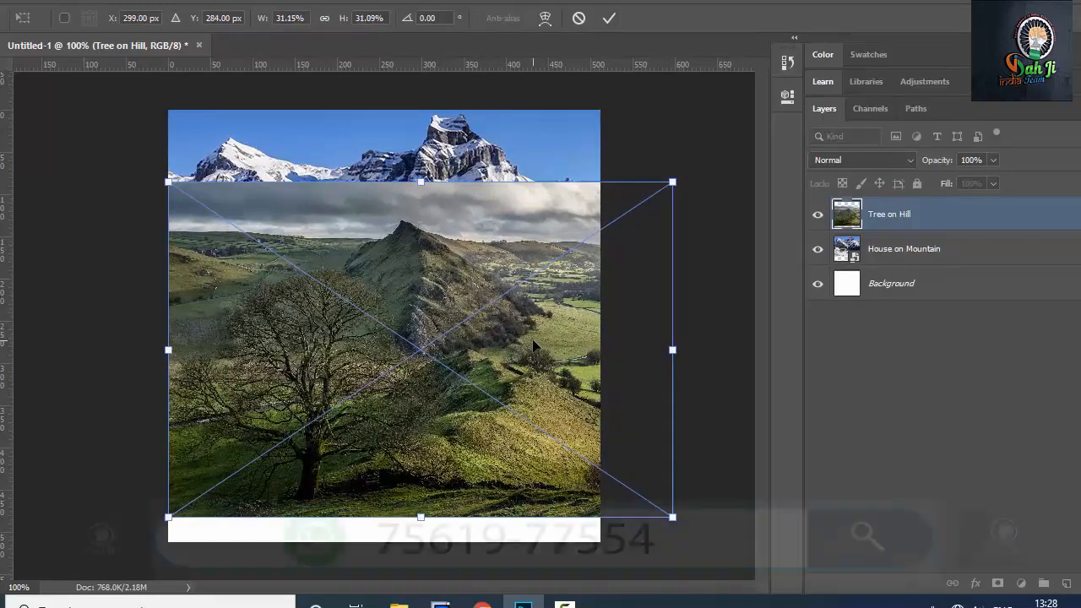
drag(525, 314, 518, 353)
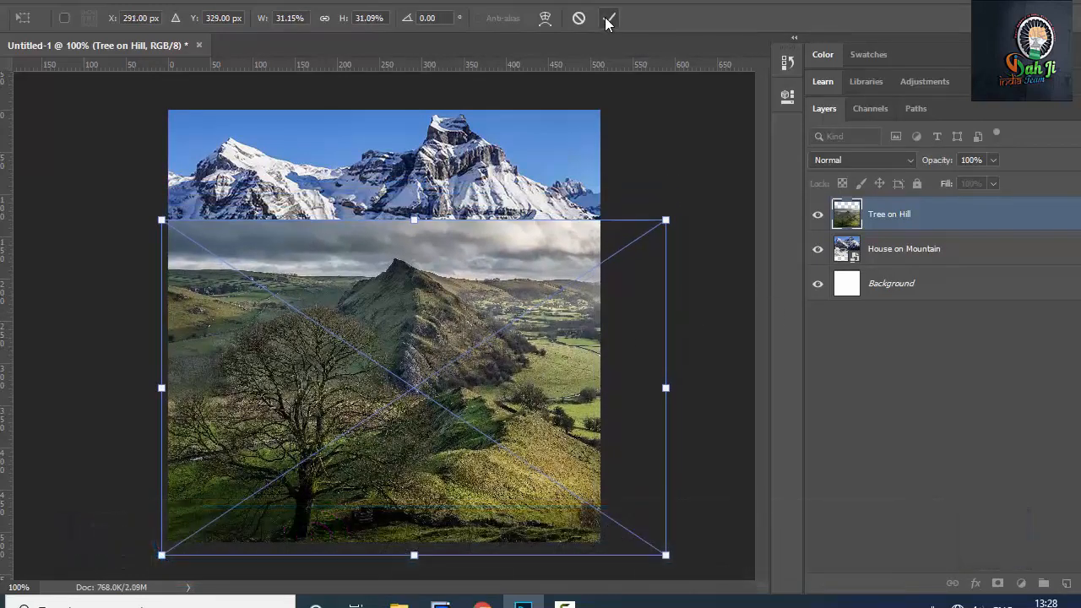
click(608, 26)
Step: Hide the Tree on Hill layer, add a Reveal All layer mask to House on Mountain, and make that mask active
click(818, 218)
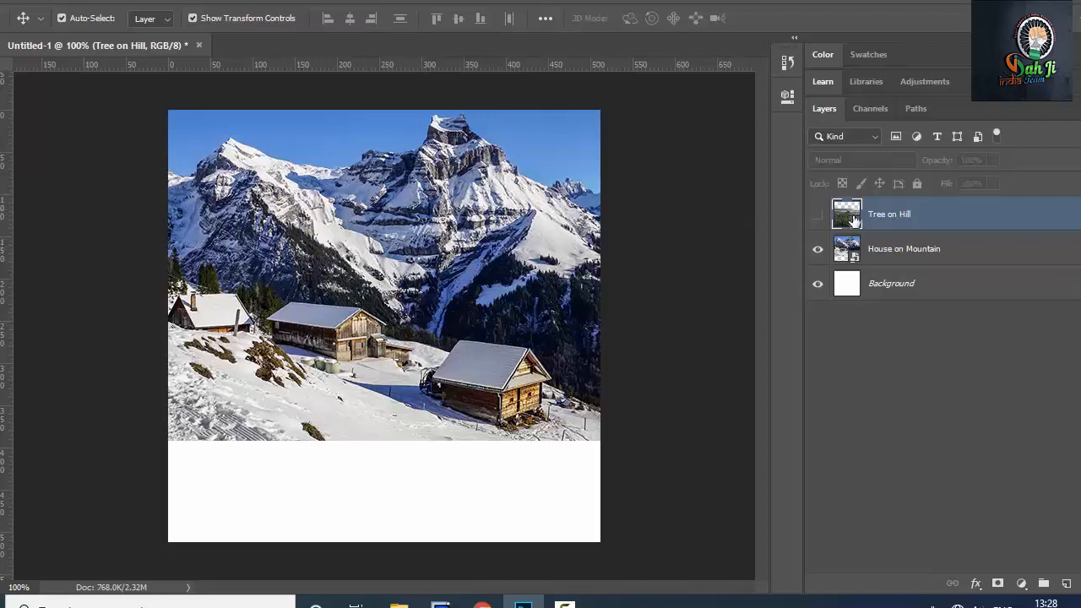
click(915, 253)
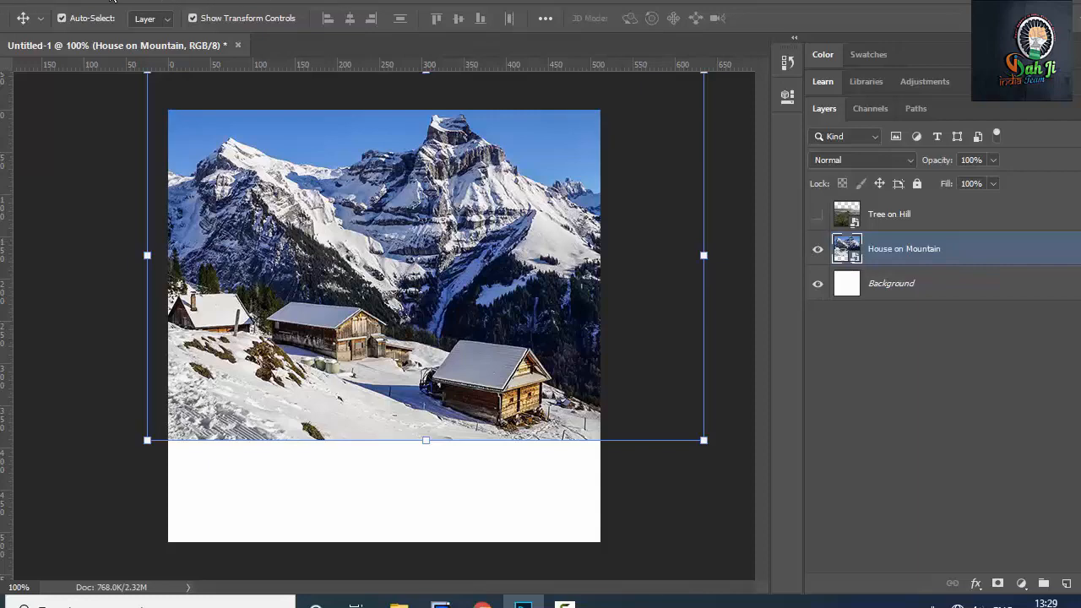
click(115, 1)
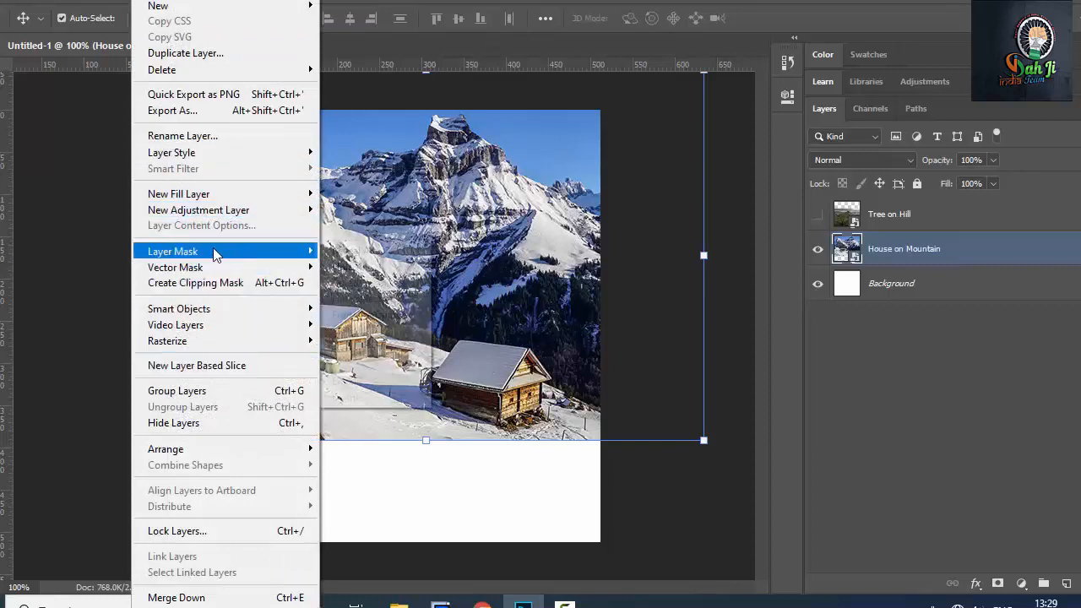
mouse_move(207, 253)
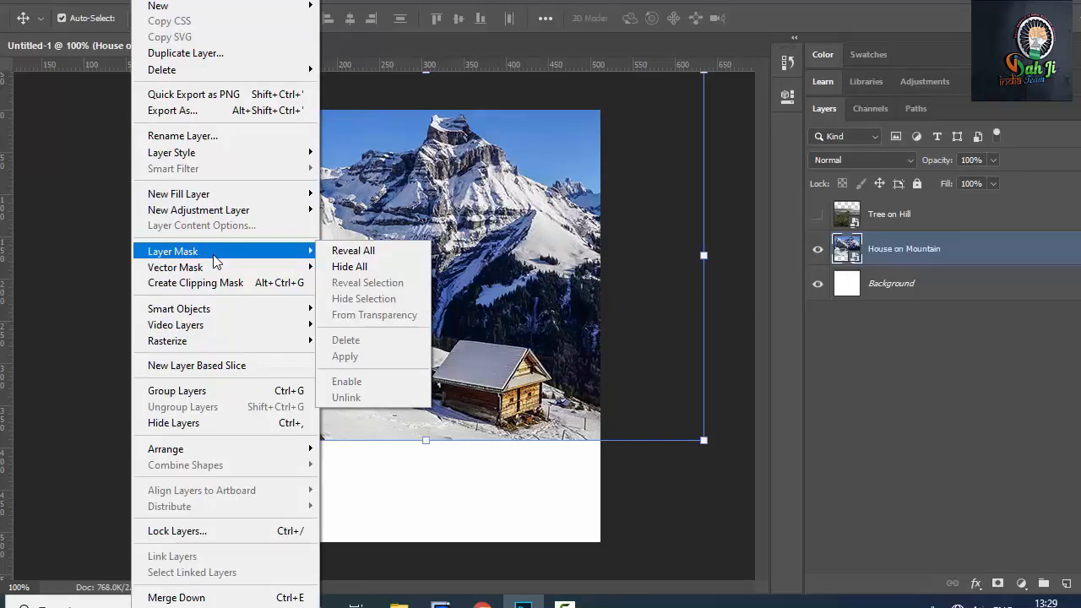
click(372, 251)
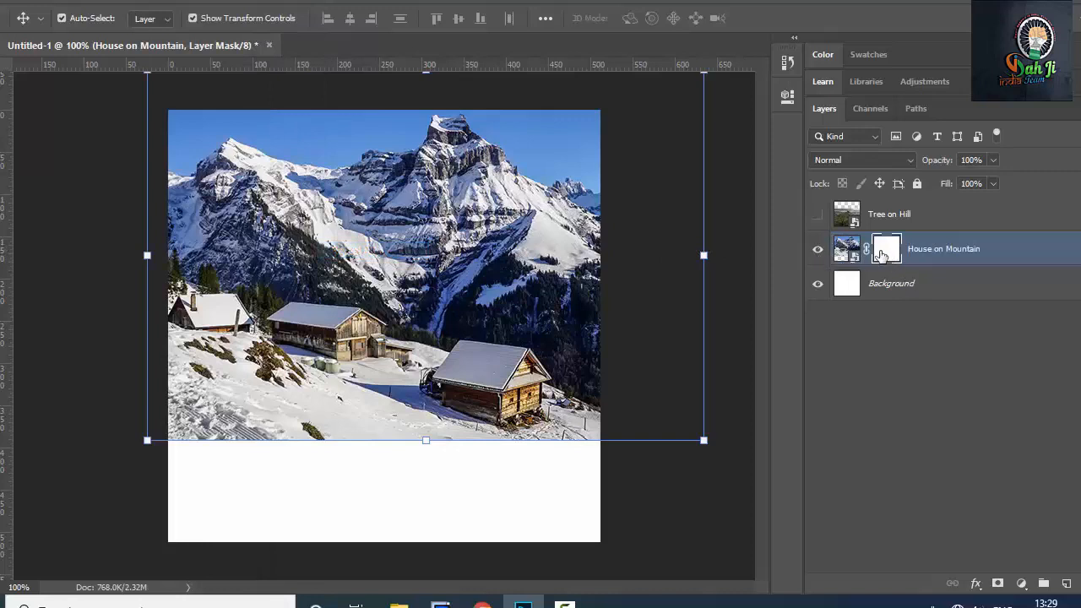
click(848, 250)
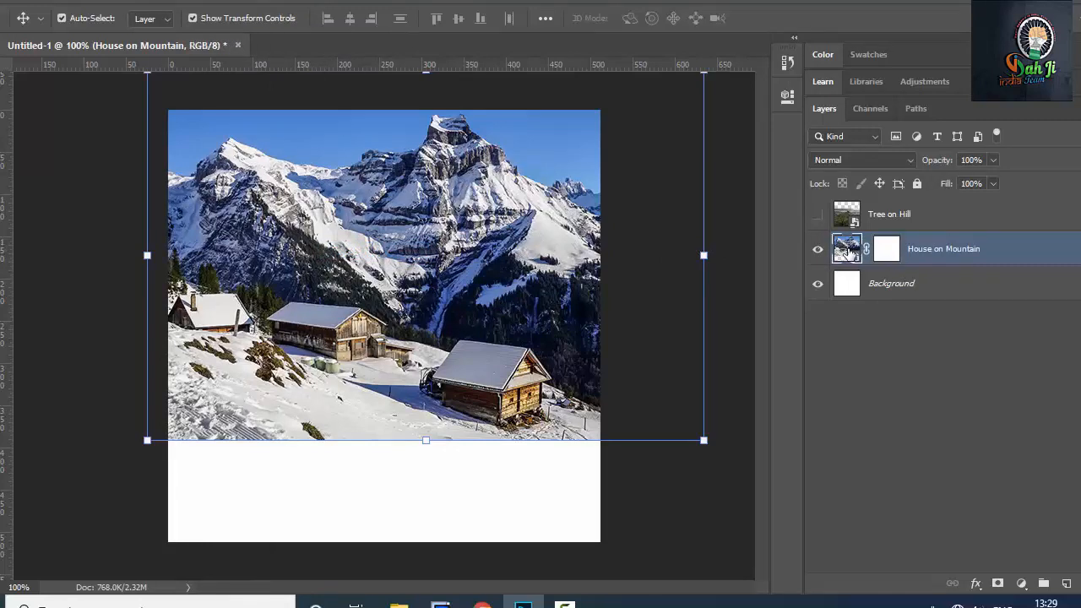
click(888, 249)
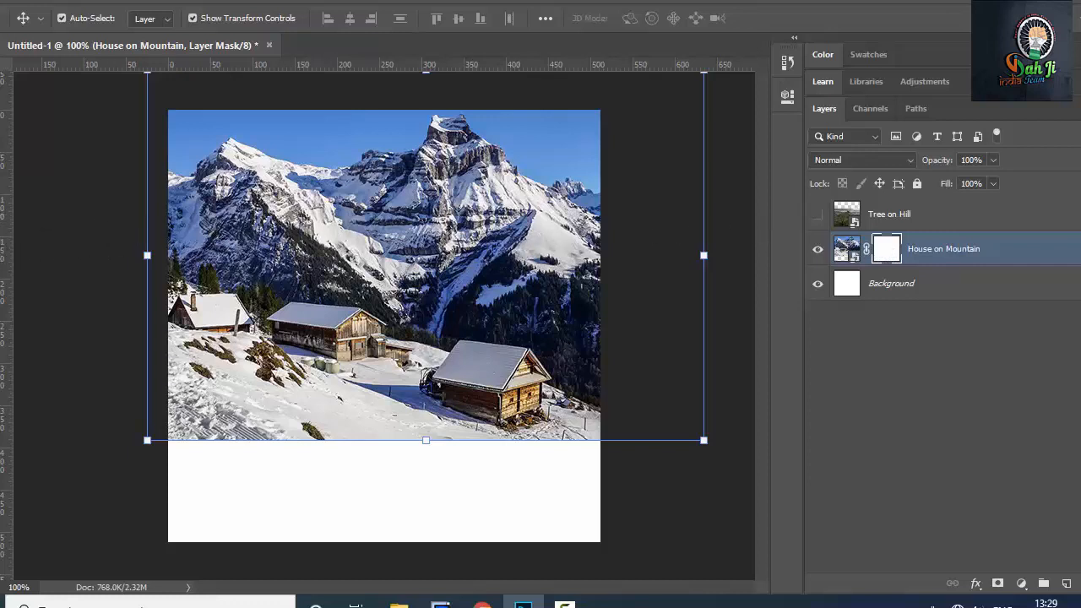
Step: Set up the Brush tool with the Soft Round tip at 70 px and 0% hardness
key(b)
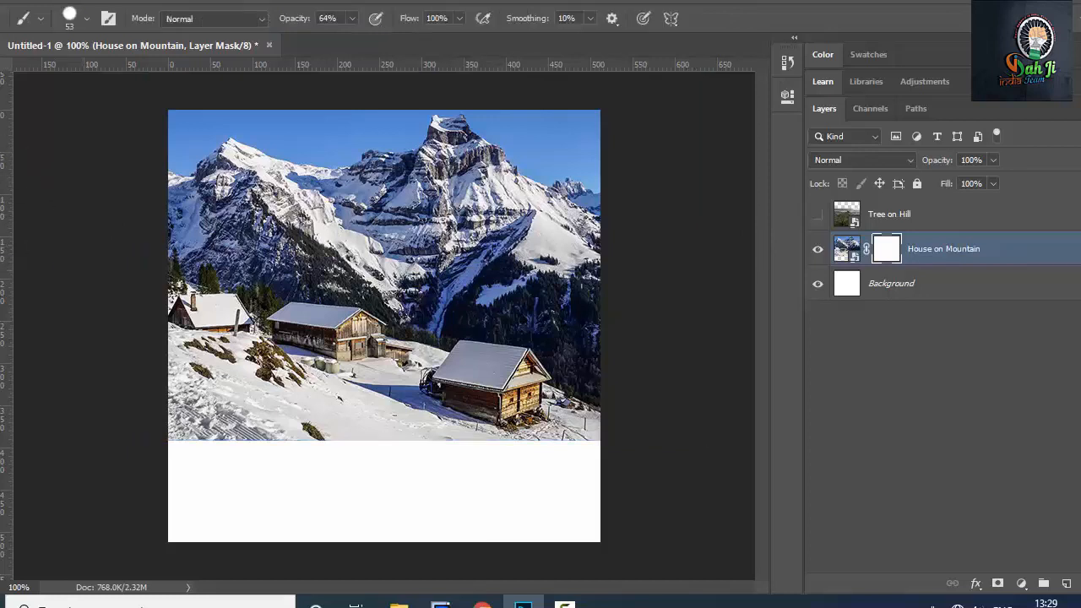
key(v)
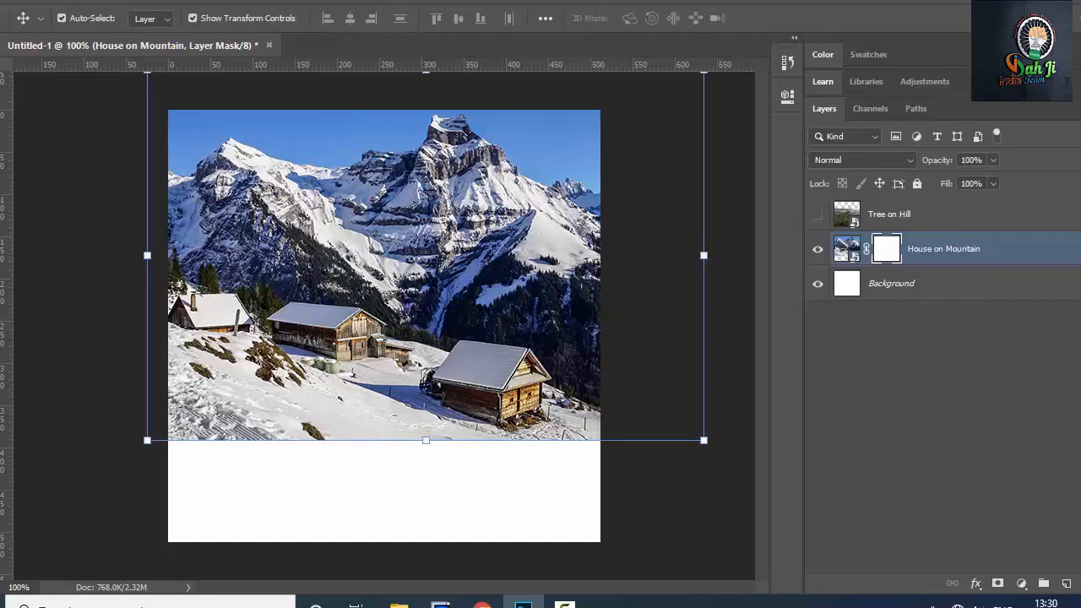
key(b)
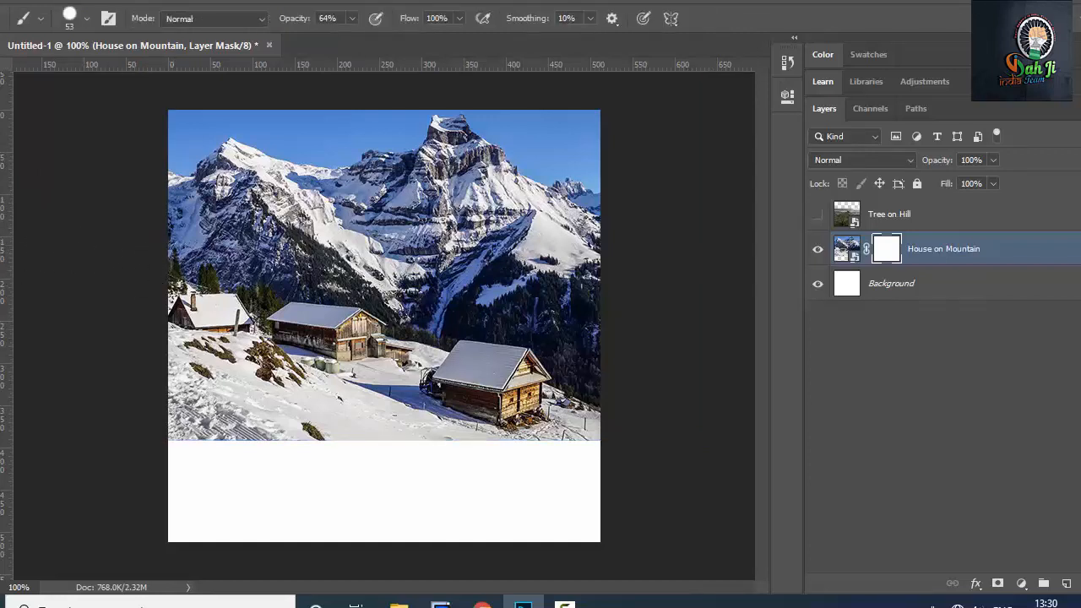
click(87, 19)
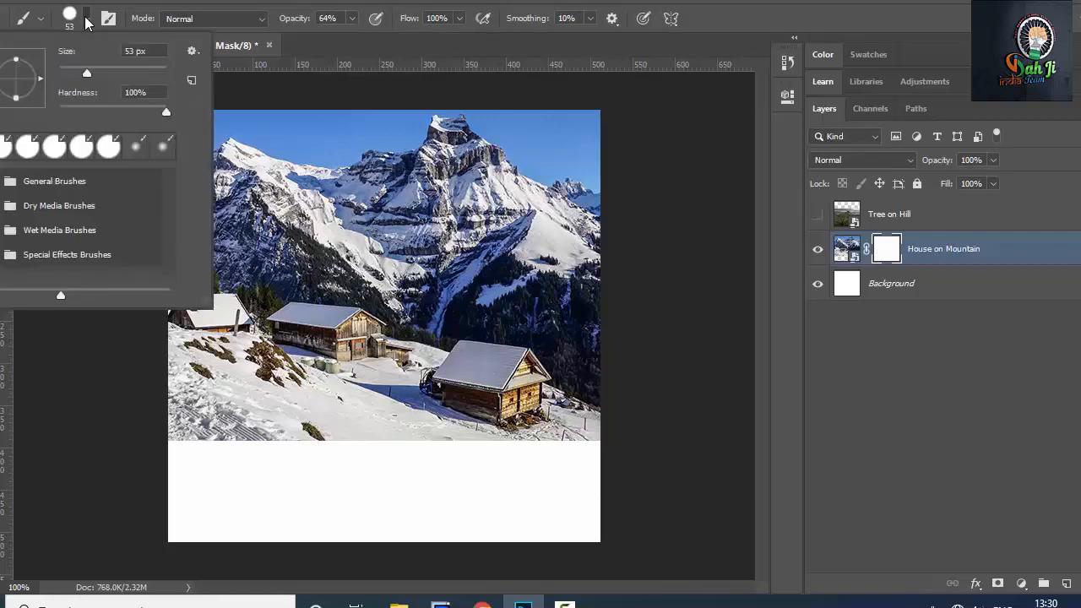
click(167, 116)
drag(86, 73, 96, 74)
click(9, 184)
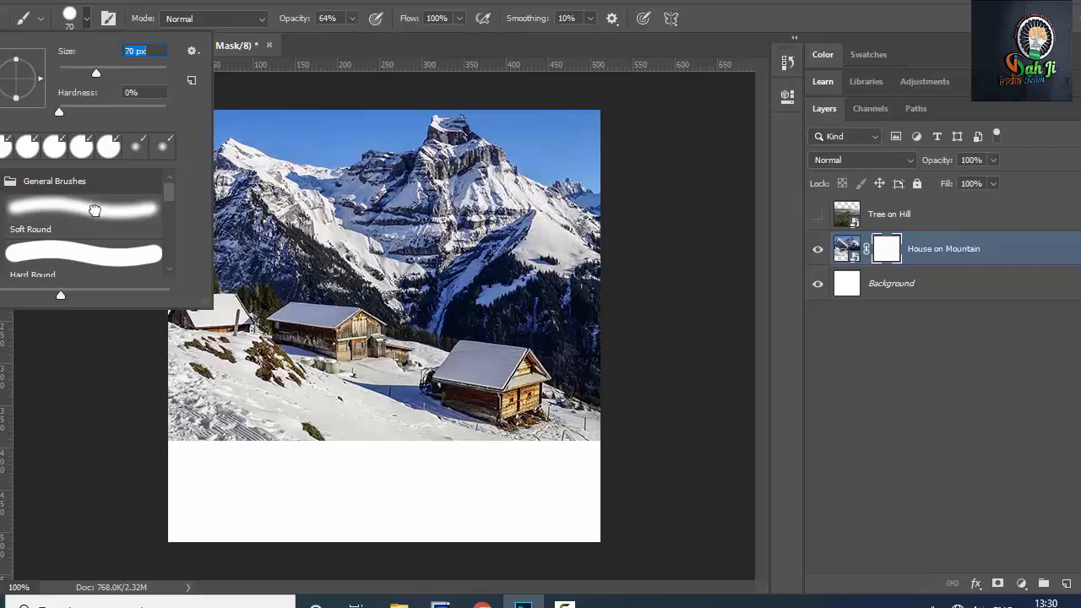
click(95, 210)
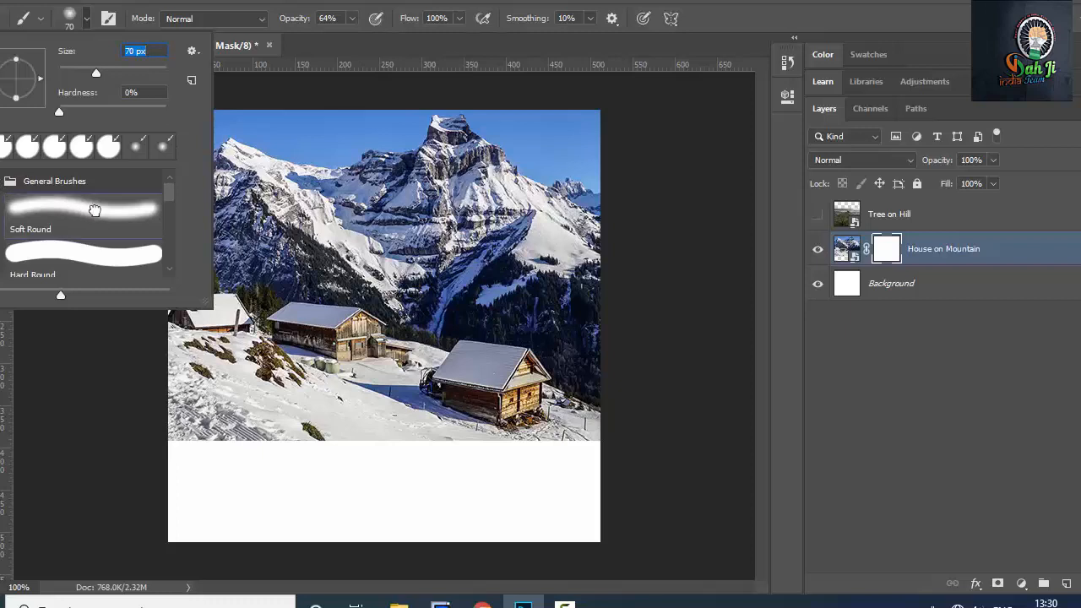
click(87, 20)
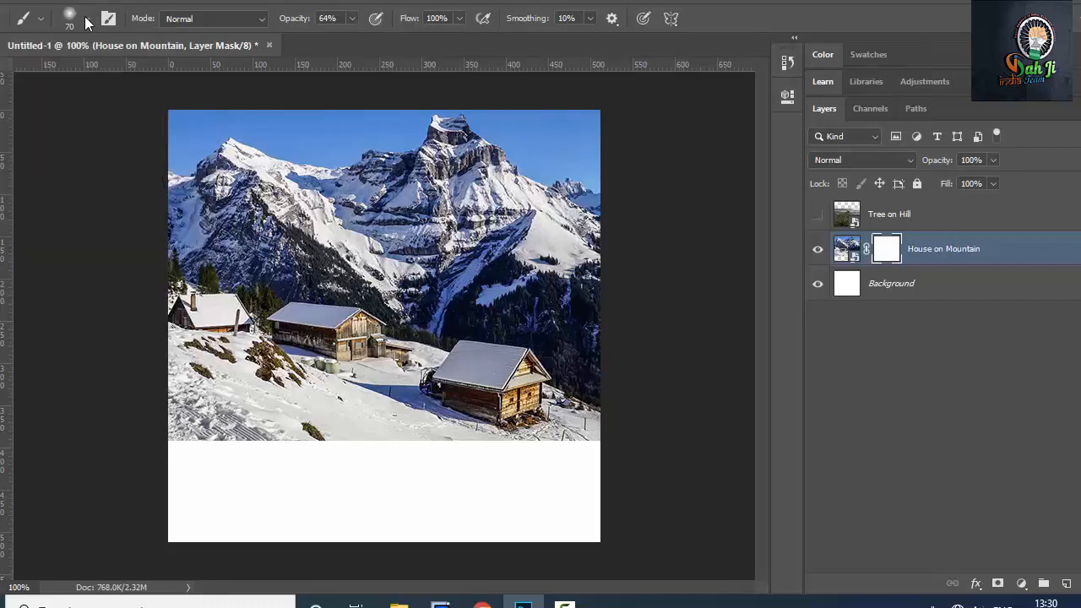
click(87, 21)
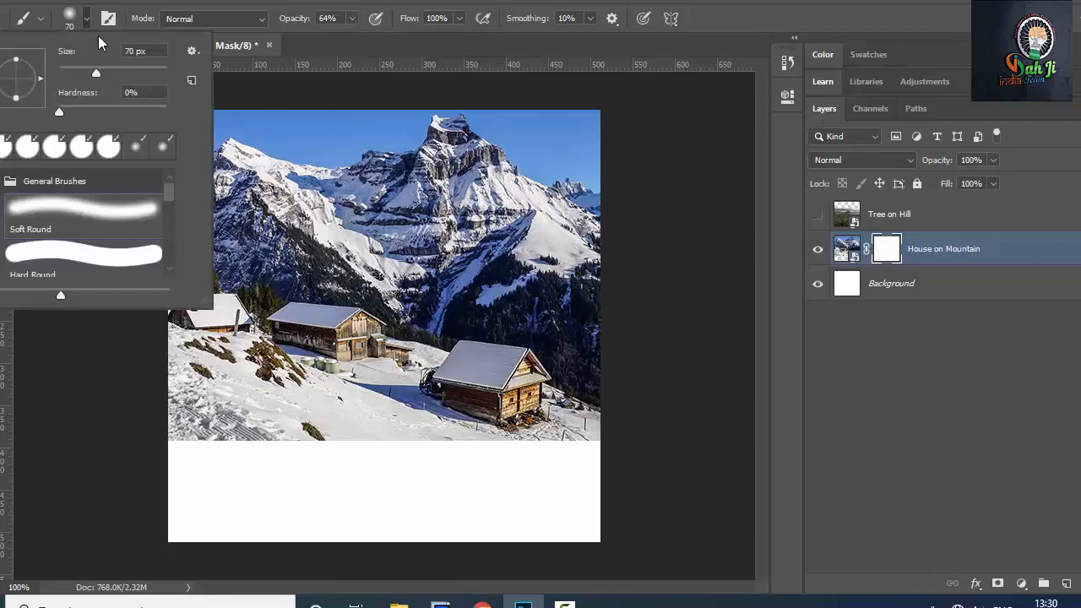
click(87, 21)
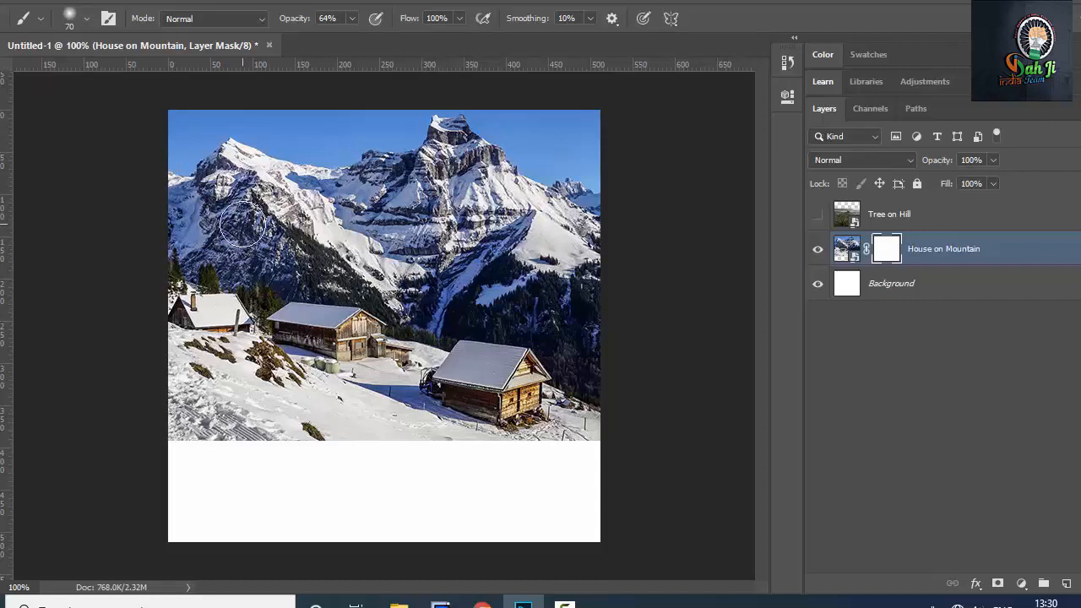
right_click(246, 209)
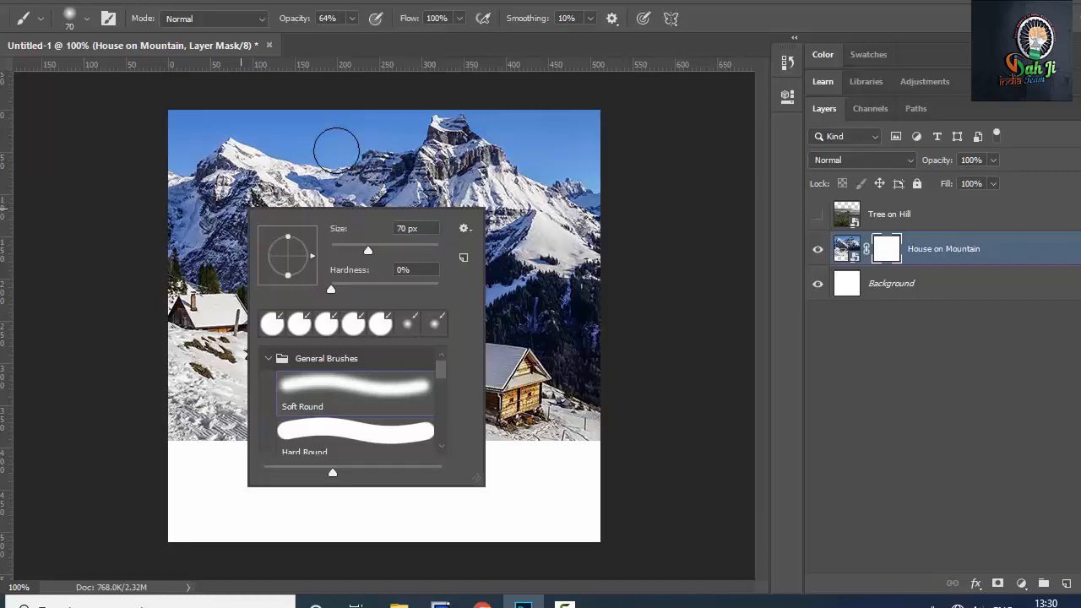
click(335, 150)
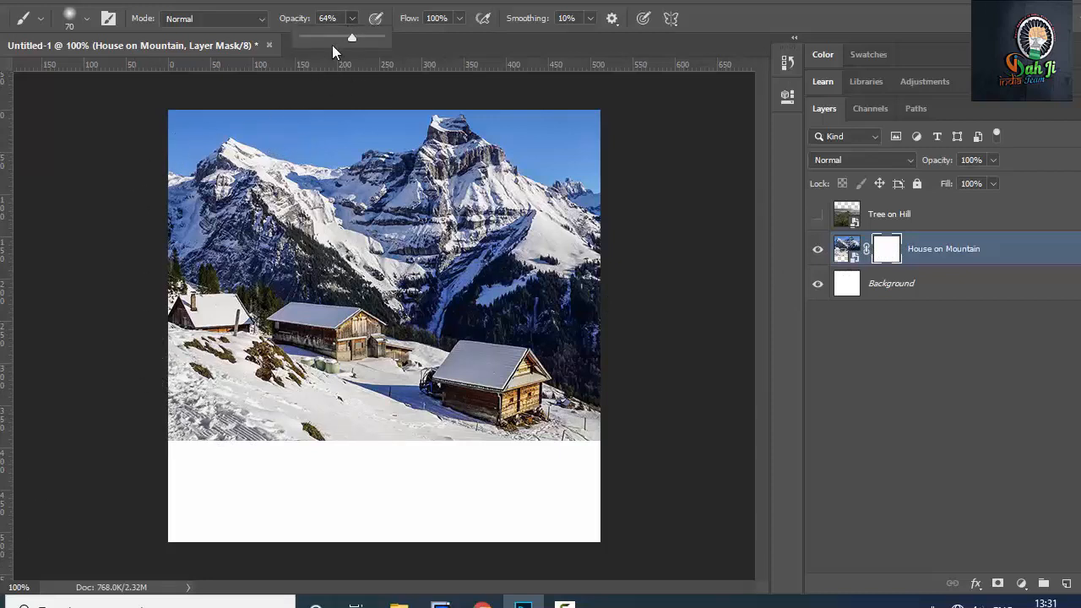
Step: Set the brush opacity to 100% and smoothing to 0%
drag(352, 40, 382, 38)
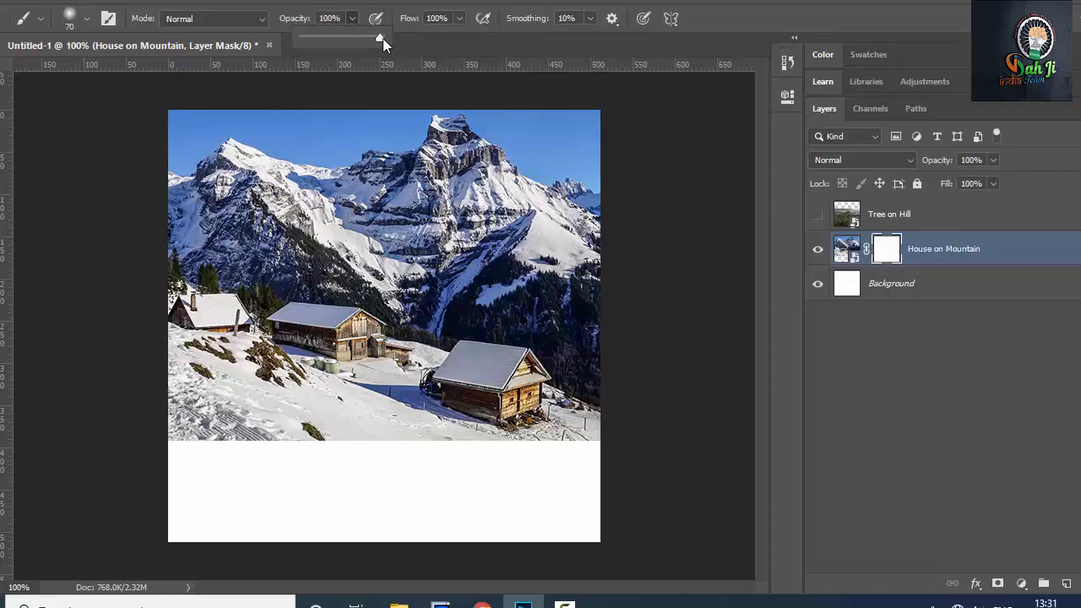
click(459, 18)
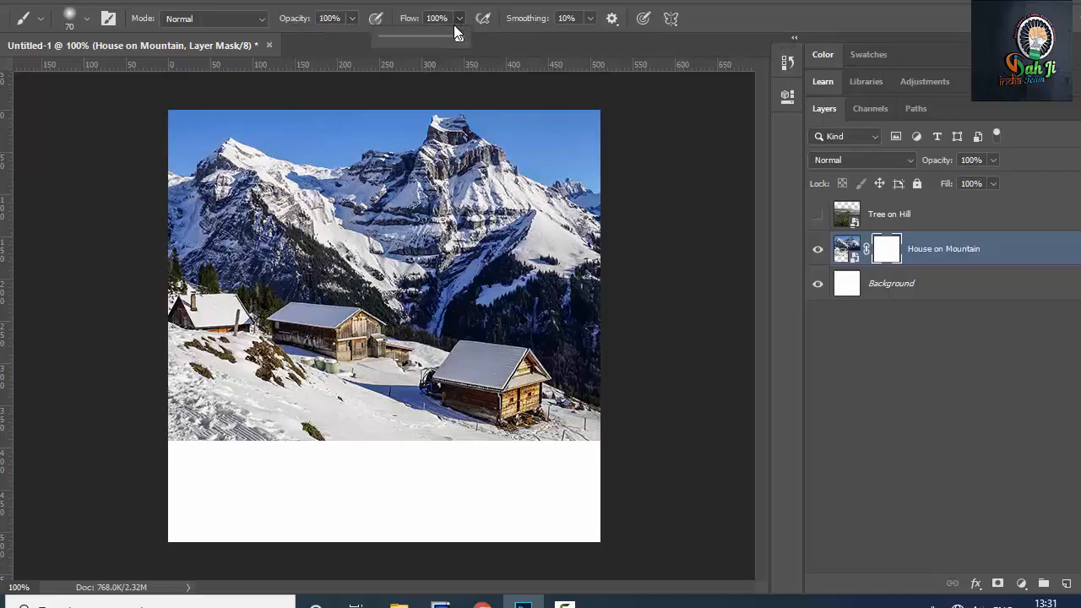
click(590, 19)
drag(591, 39, 571, 39)
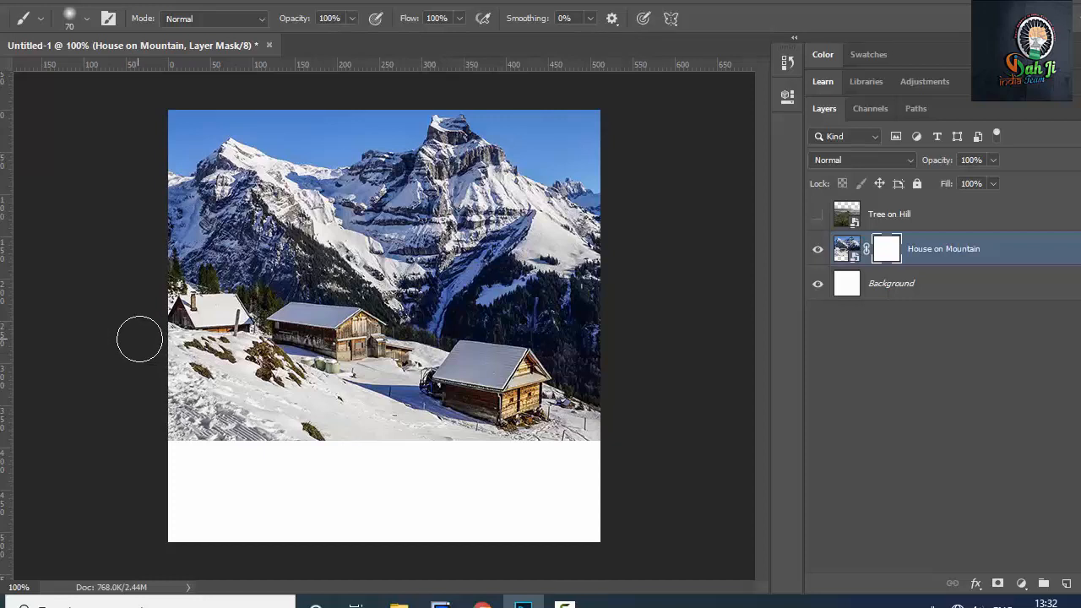
Step: Paint a soft black diagonal stroke on the House on Mountain mask, across the snow below the houses
mouse_move(147, 338)
mouse_down()
mouse_move(186, 336)
mouse_move(616, 446)
mouse_up()
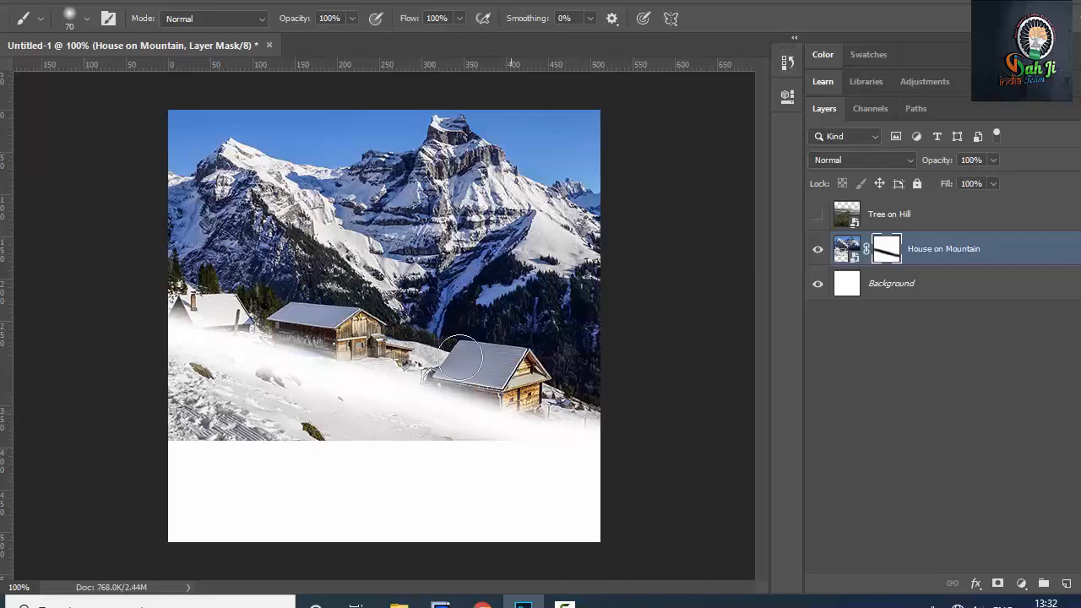
click(126, 0)
mouse_move(217, 251)
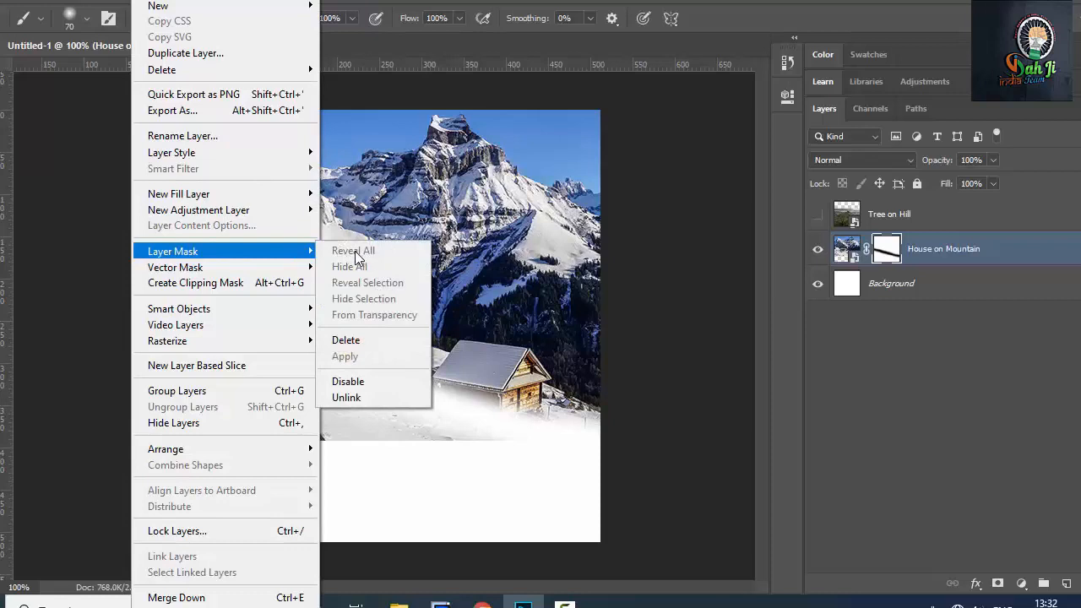
click(887, 254)
click(887, 218)
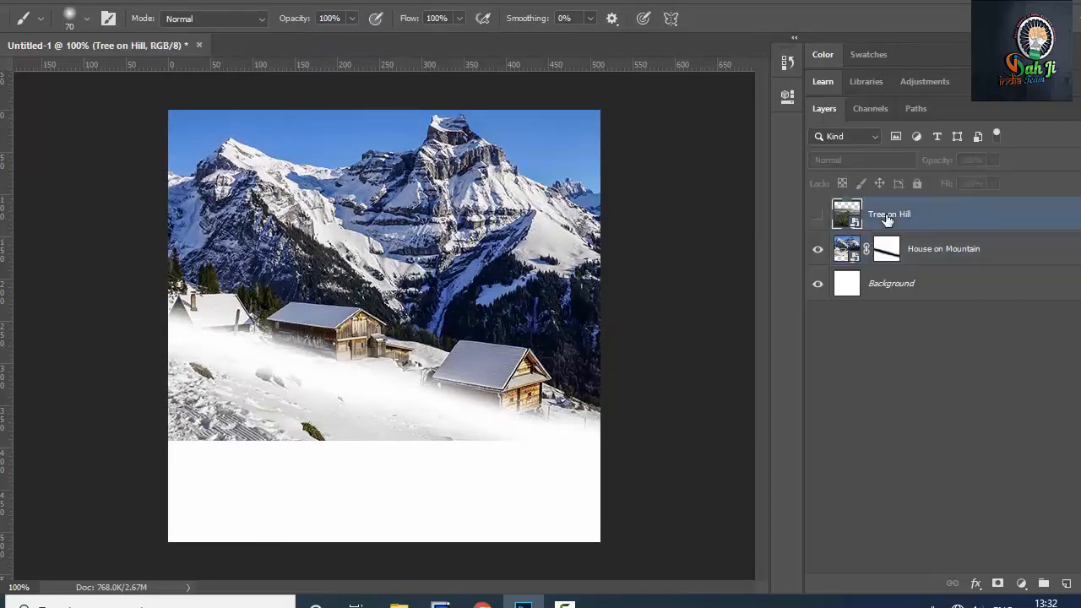
click(818, 215)
click(115, 1)
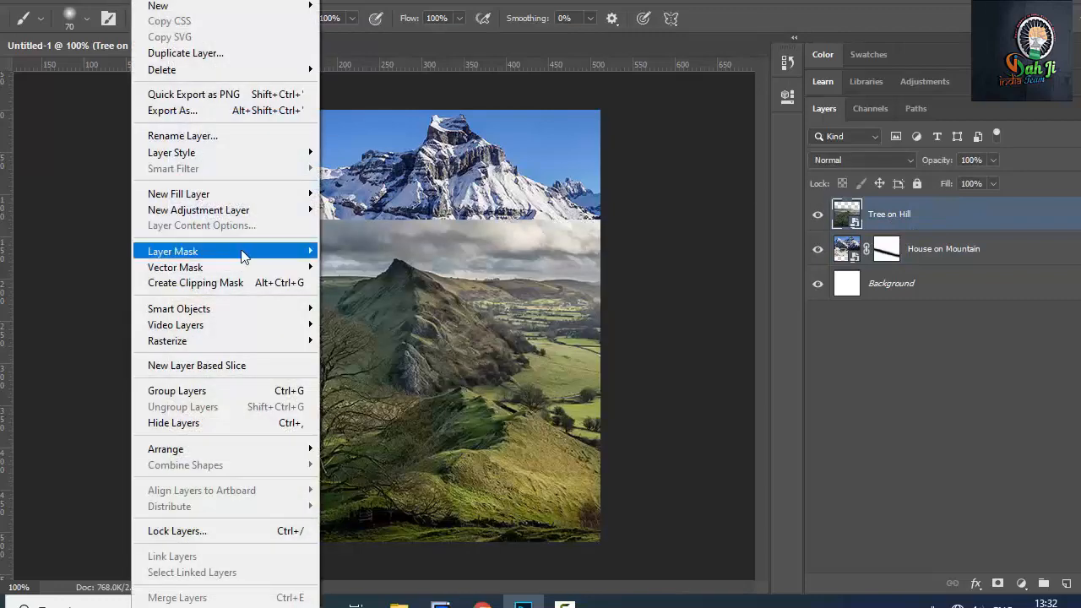
mouse_move(241, 255)
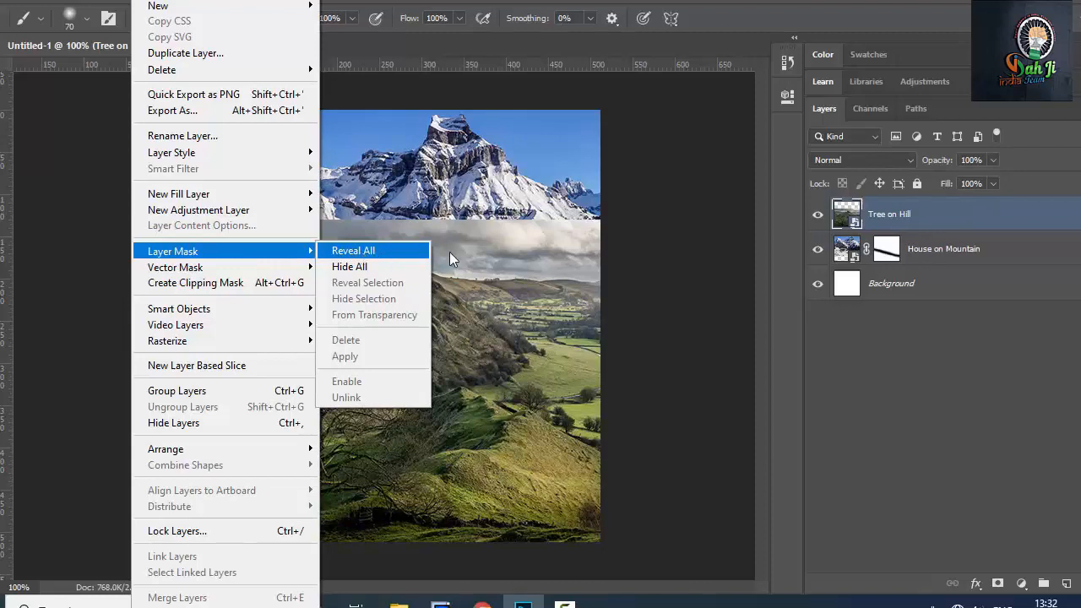
click(817, 216)
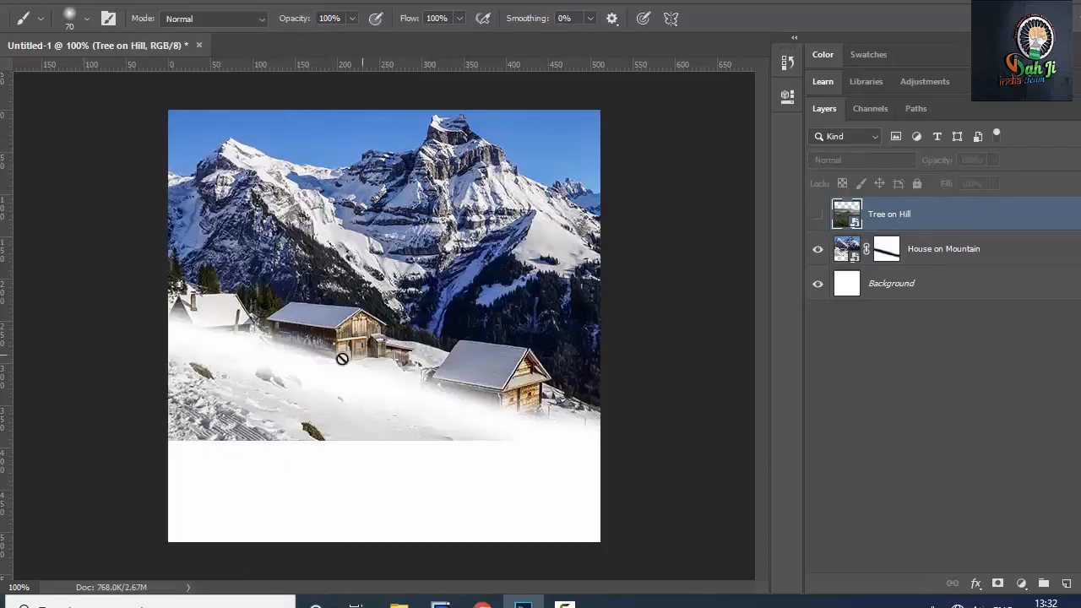
Step: Paint black on the House on Mountain mask to hide the remaining snow slope below the houses
click(887, 251)
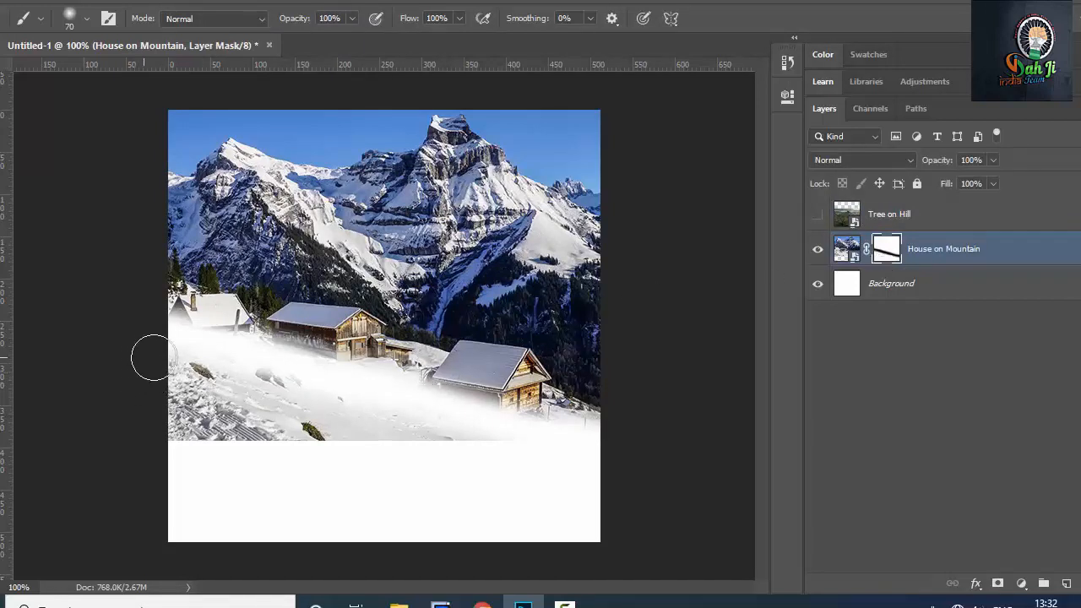
mouse_move(152, 358)
mouse_down()
mouse_move(294, 380)
mouse_move(536, 455)
mouse_move(125, 376)
mouse_move(385, 454)
mouse_move(178, 426)
mouse_move(111, 403)
mouse_up()
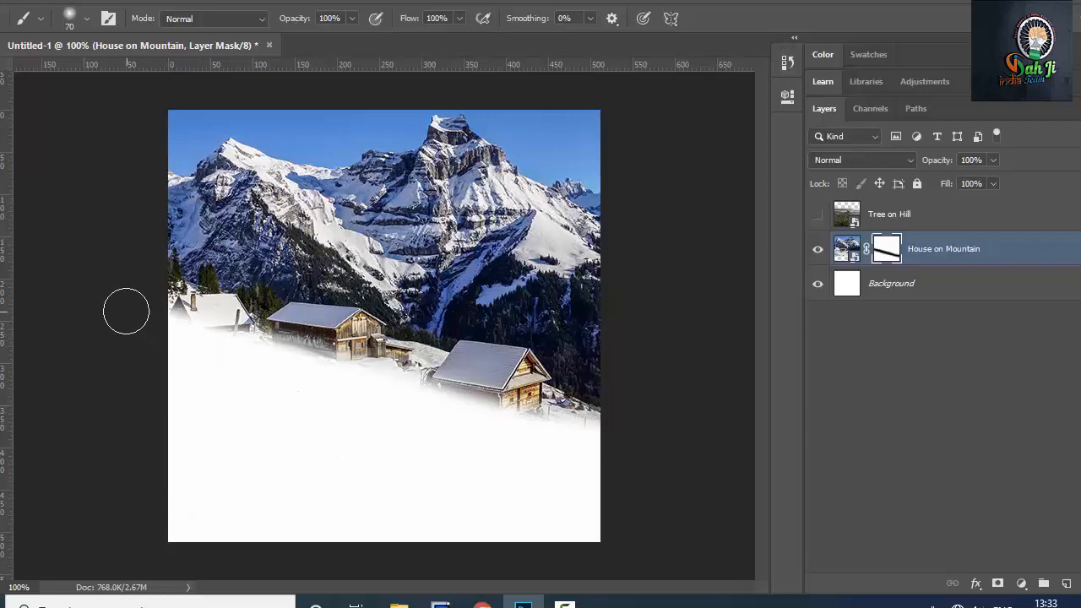
mouse_move(126, 310)
mouse_down()
mouse_move(445, 379)
mouse_move(603, 427)
mouse_up()
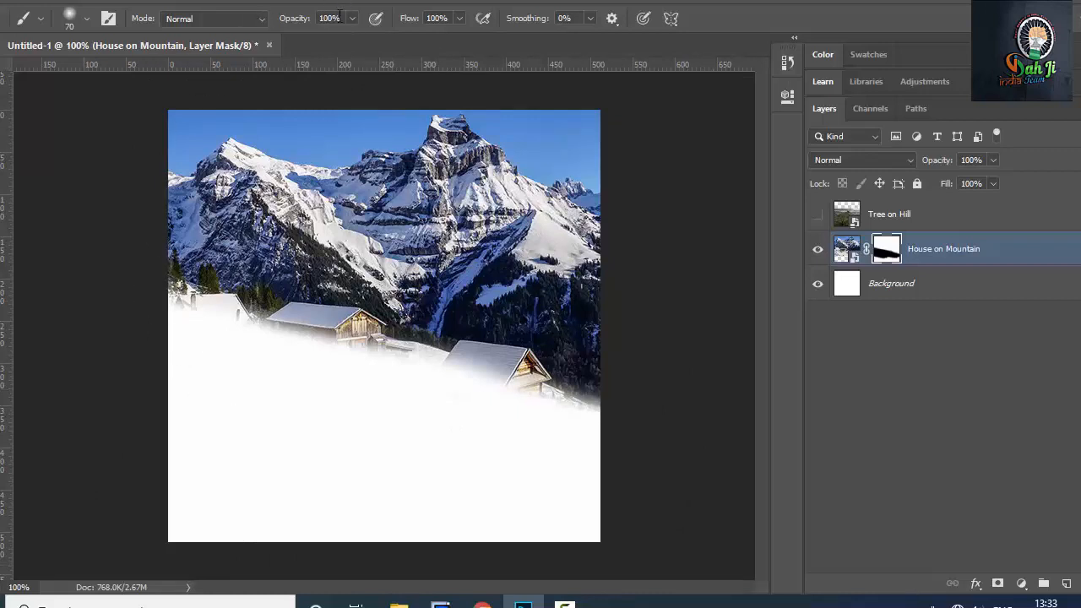
Step: Set the brush hardness to 100% and paint a hard-edged black stroke over the houses on the House on Mountain mask
click(86, 20)
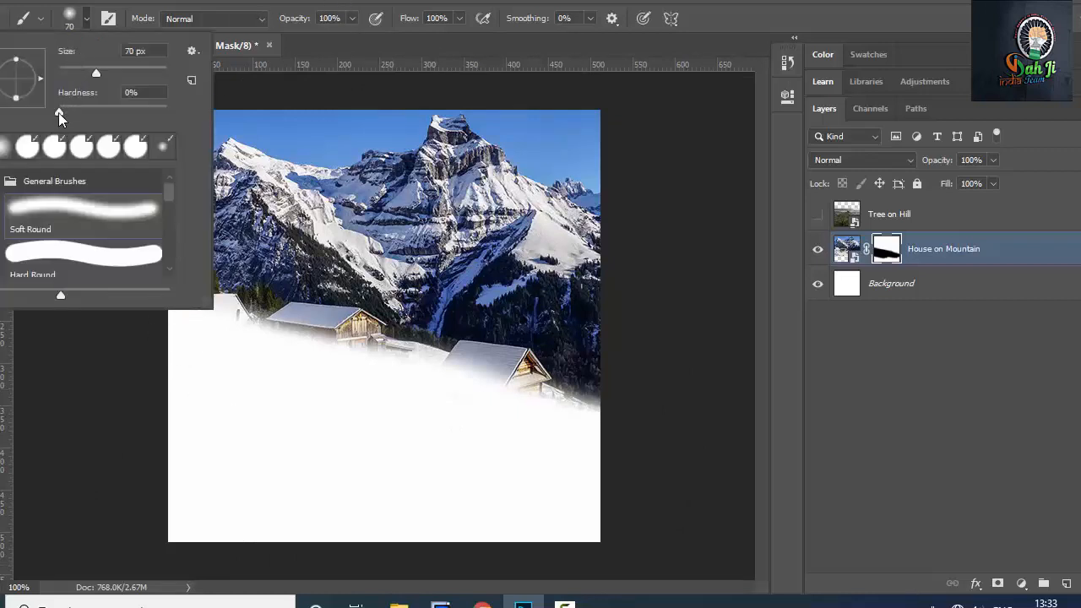
drag(59, 118, 183, 116)
click(181, 321)
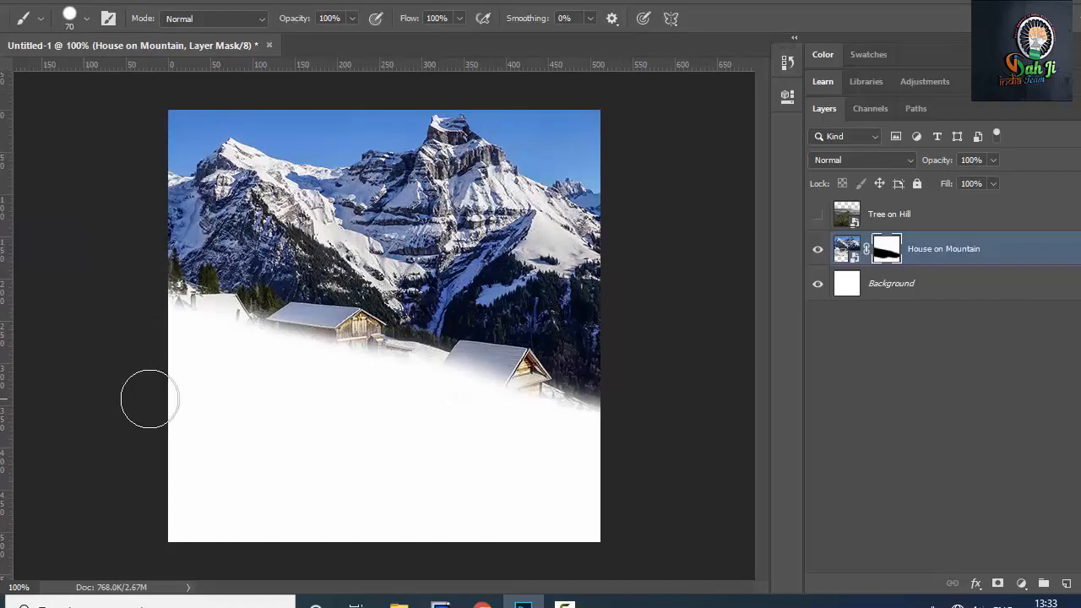
mouse_move(169, 341)
mouse_down()
mouse_move(152, 299)
mouse_move(512, 371)
mouse_move(589, 410)
mouse_up()
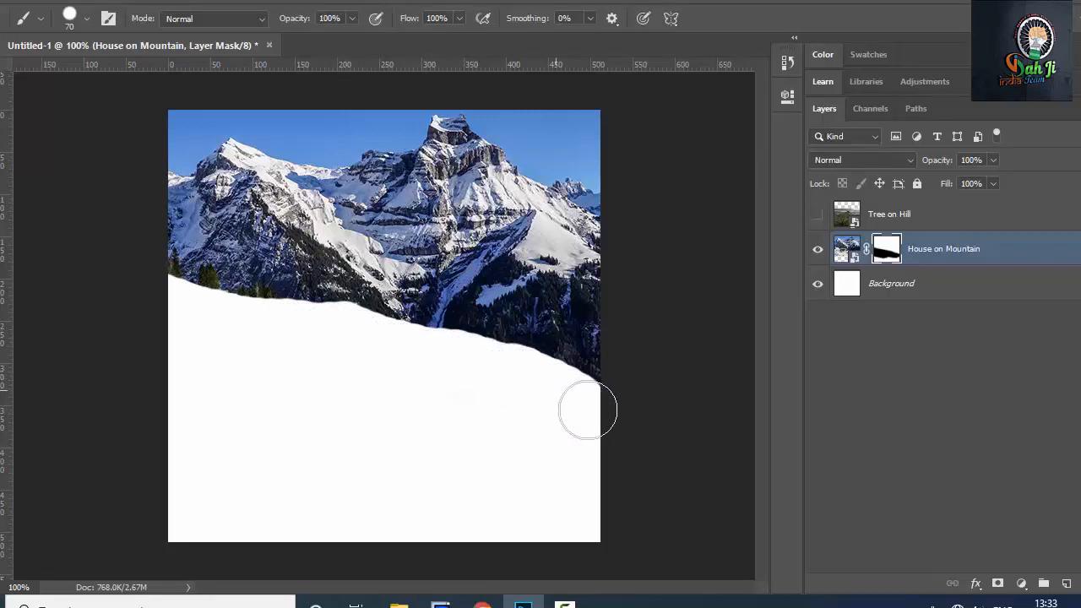
Step: Return the brush hardness to 0% and try soft-edged strokes along the line of houses on the mask
click(86, 20)
drag(130, 109, 28, 107)
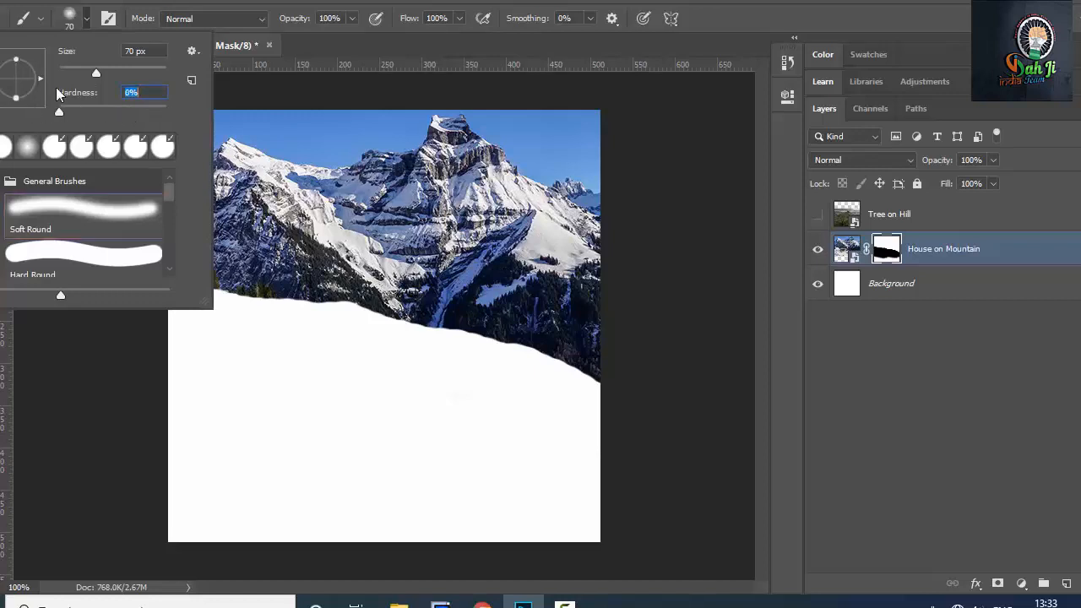
click(87, 22)
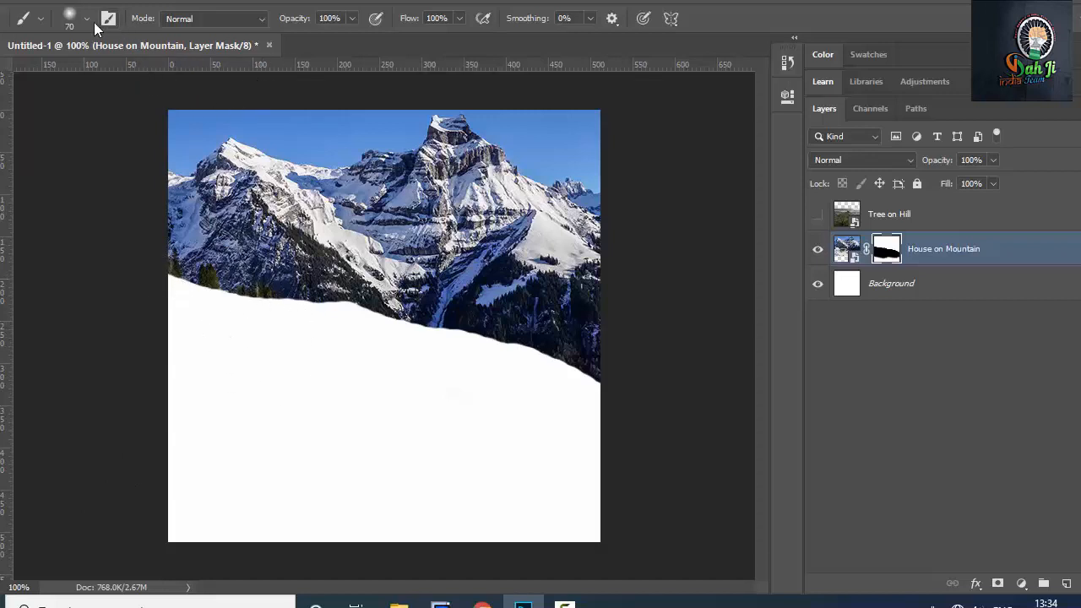
mouse_move(205, 284)
mouse_down()
mouse_move(169, 265)
mouse_move(270, 301)
mouse_move(442, 331)
mouse_move(633, 393)
mouse_up()
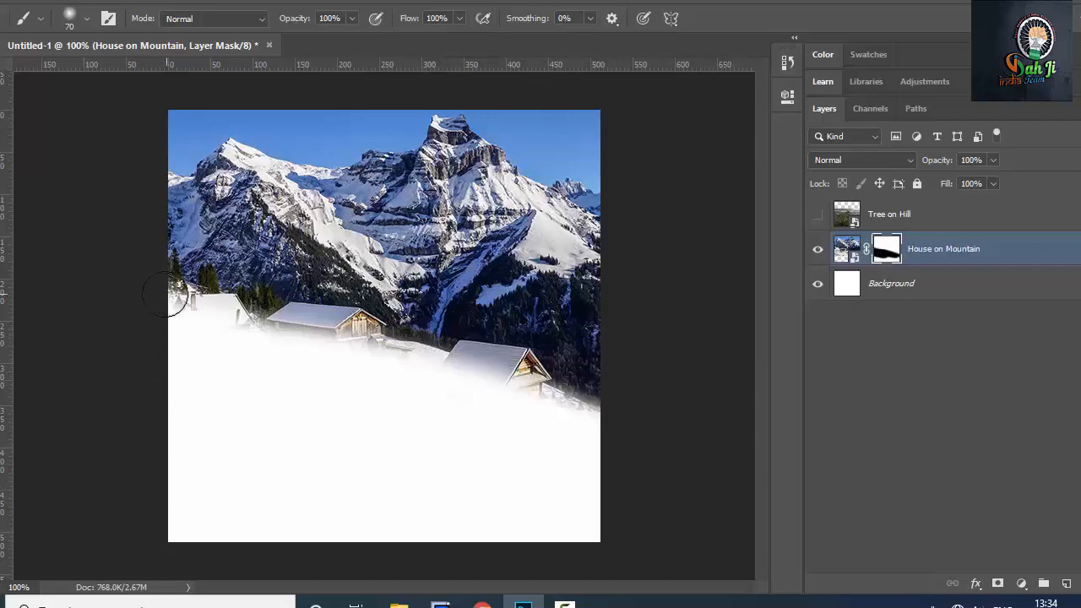
drag(164, 298, 596, 411)
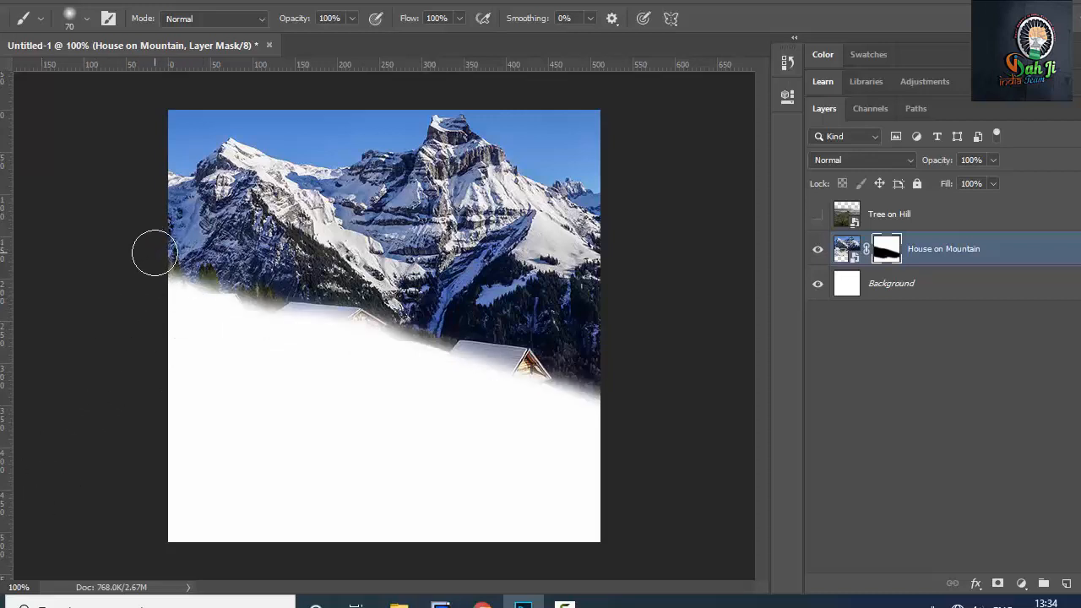
mouse_move(149, 251)
mouse_down()
mouse_move(225, 287)
mouse_move(549, 387)
mouse_move(579, 376)
mouse_move(640, 405)
mouse_move(538, 364)
mouse_move(143, 273)
mouse_up()
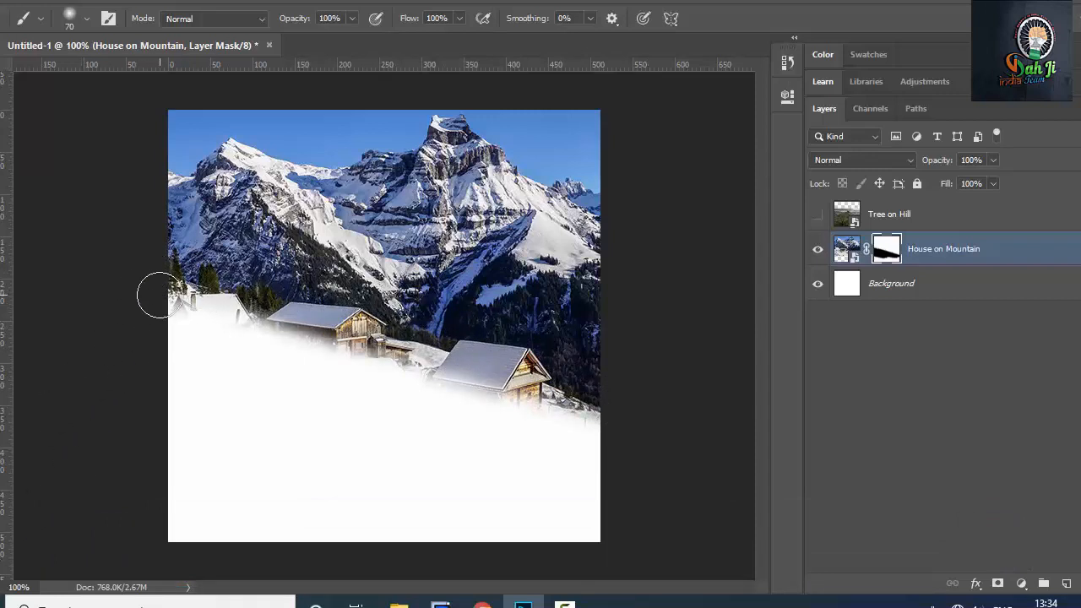
Step: Set the brush hardness to 100% and mask out the houses in black, leaving a crisp edge along the mountain's foot
click(84, 19)
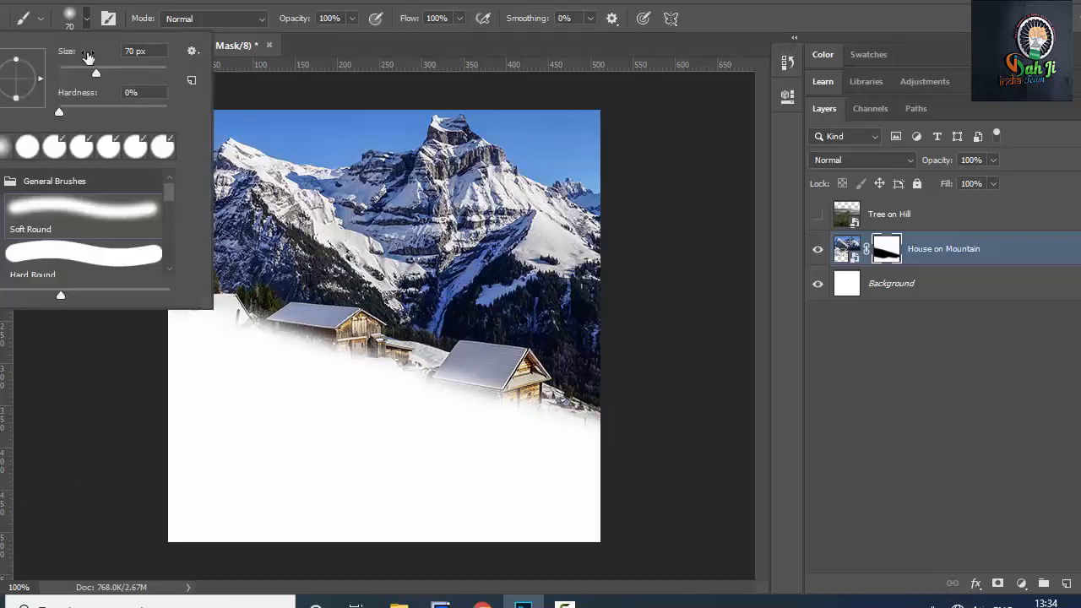
drag(98, 114, 187, 117)
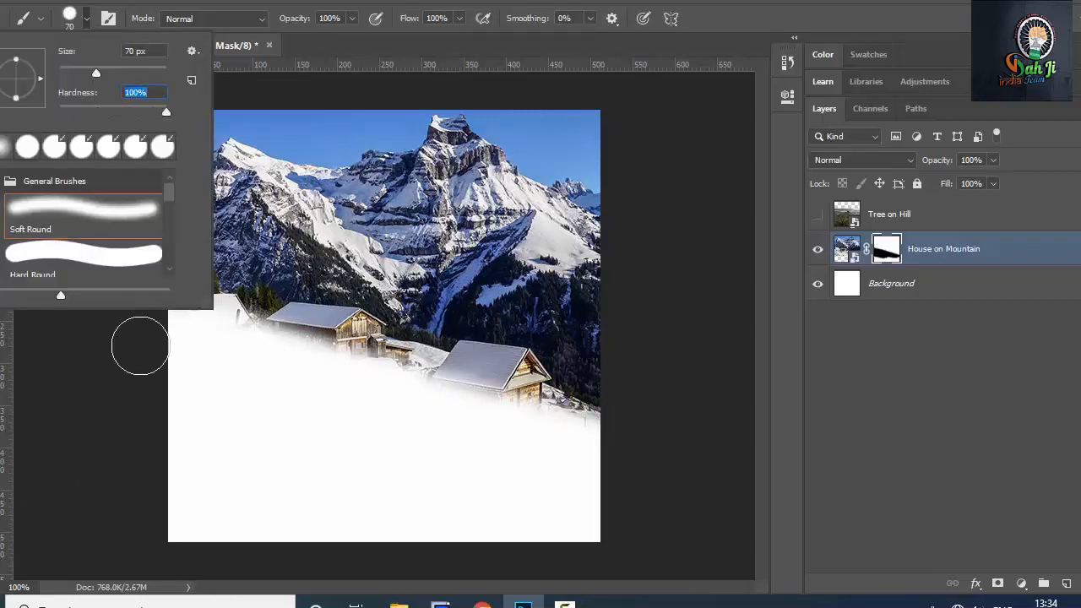
key(Return)
mouse_move(144, 299)
mouse_down()
mouse_move(366, 332)
mouse_move(451, 366)
mouse_move(557, 389)
mouse_move(619, 422)
mouse_move(413, 391)
mouse_up()
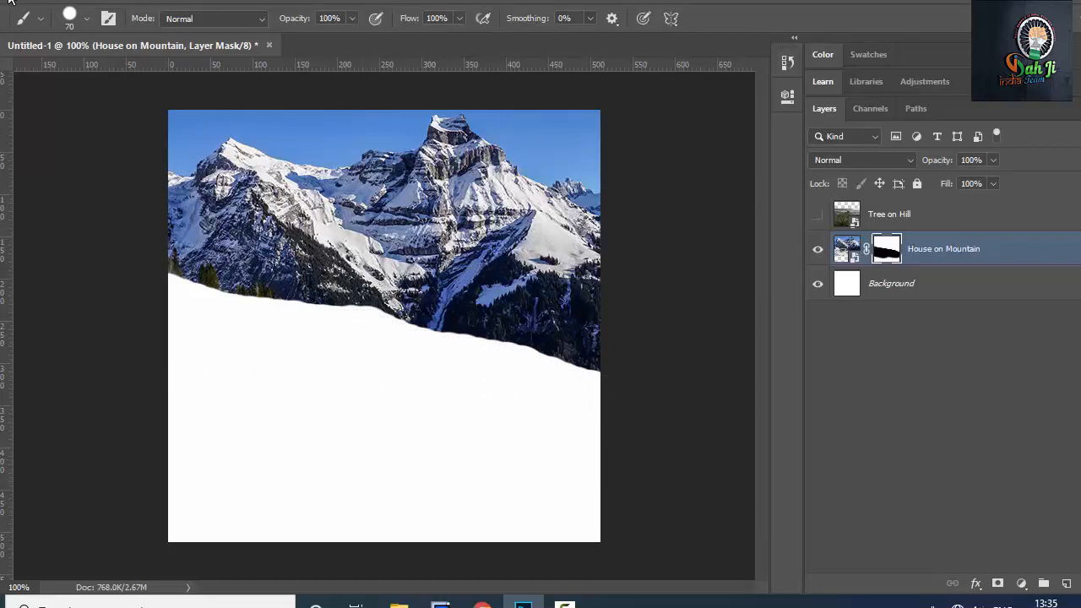
Step: Show the Tree on Hill layer and add a Hide All layer mask to it
key(v)
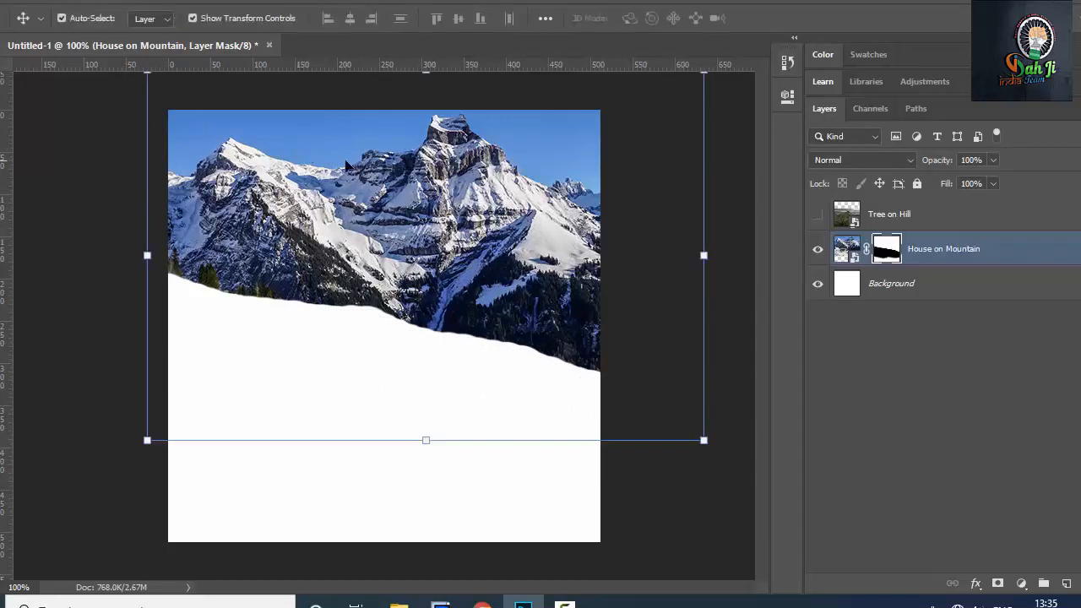
click(927, 220)
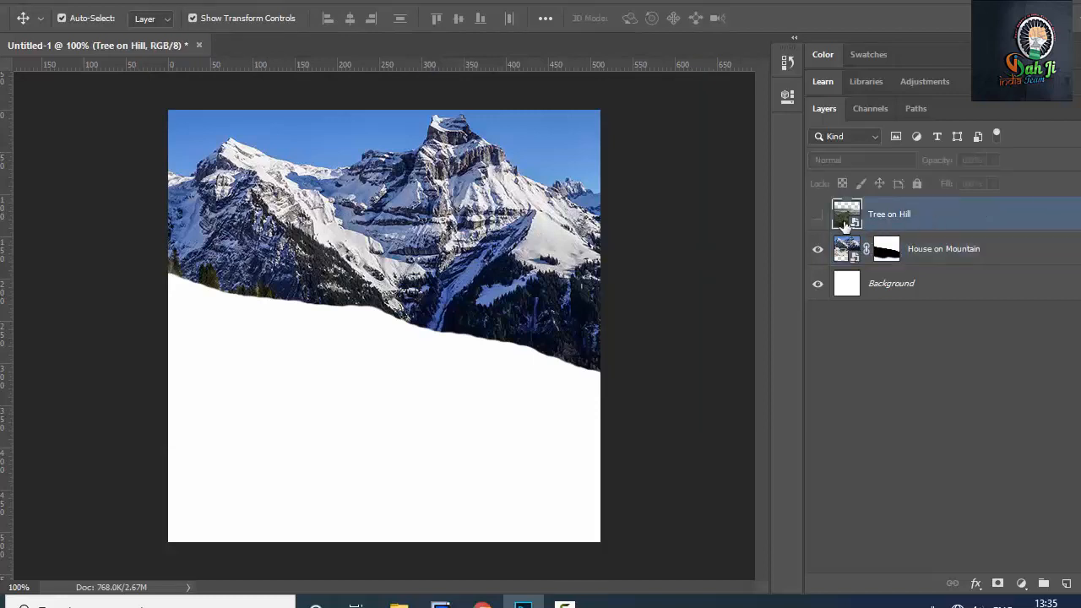
click(816, 216)
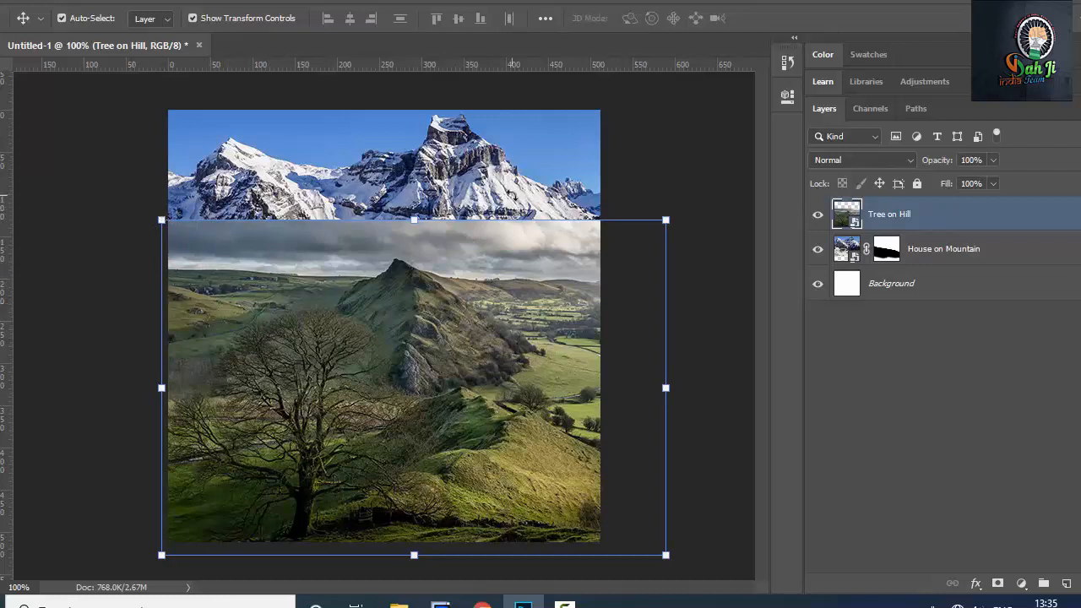
click(945, 255)
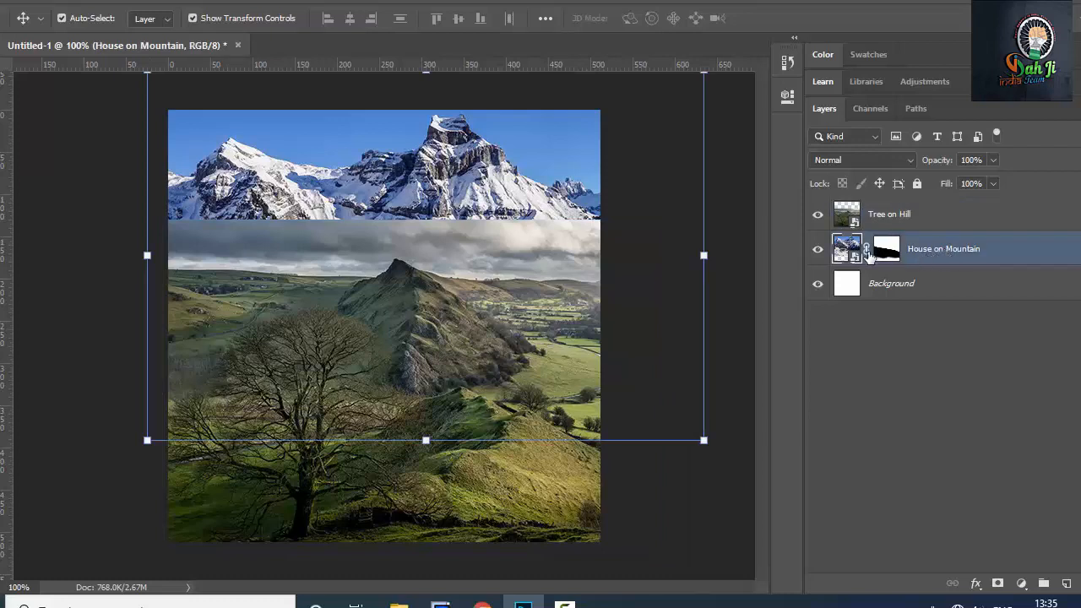
click(965, 217)
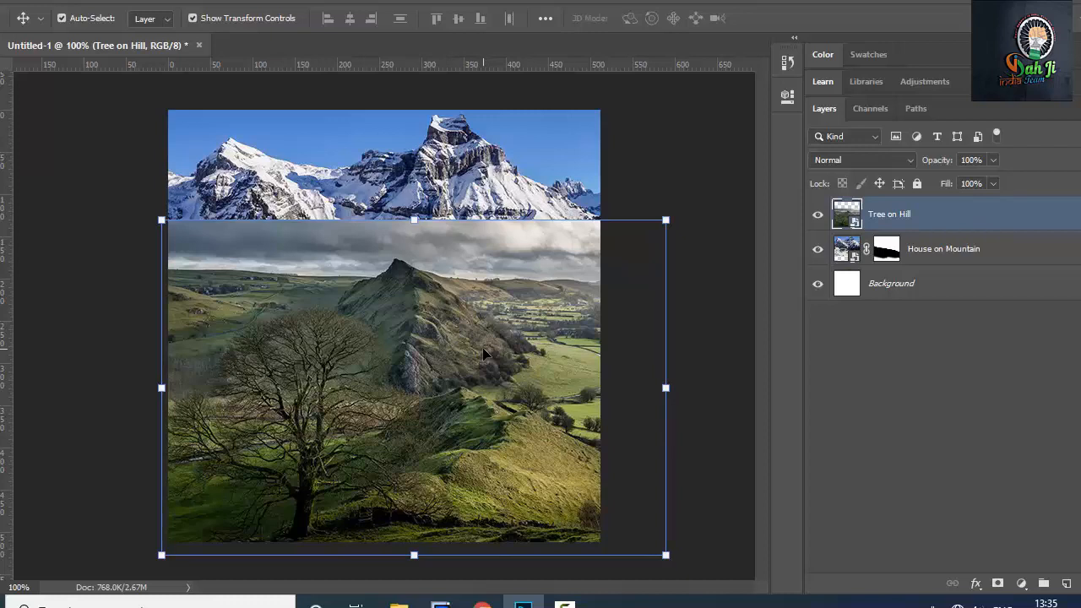
click(115, 1)
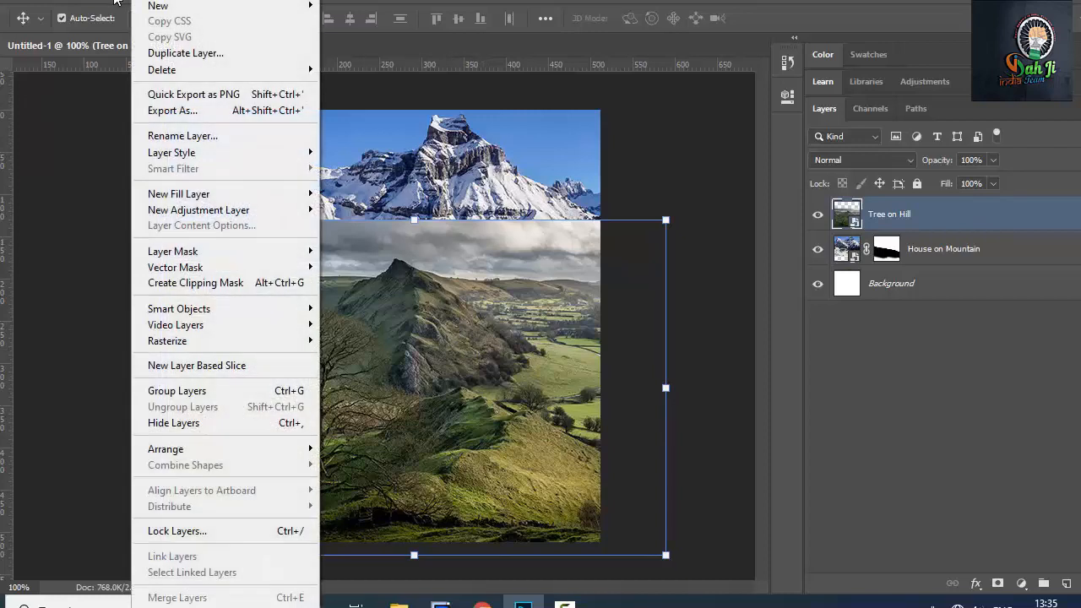
mouse_move(202, 252)
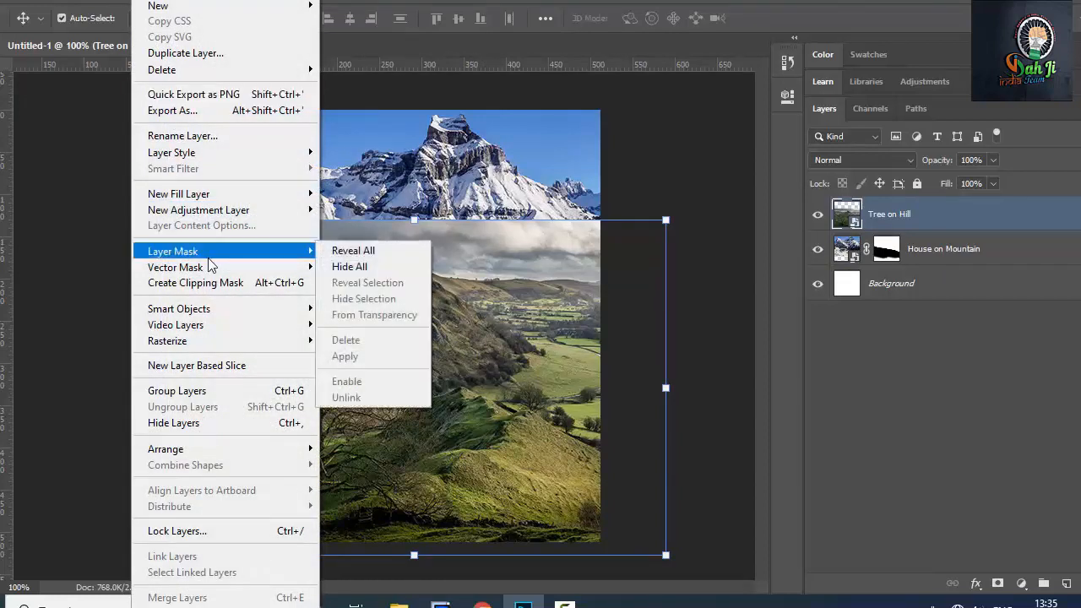
click(355, 268)
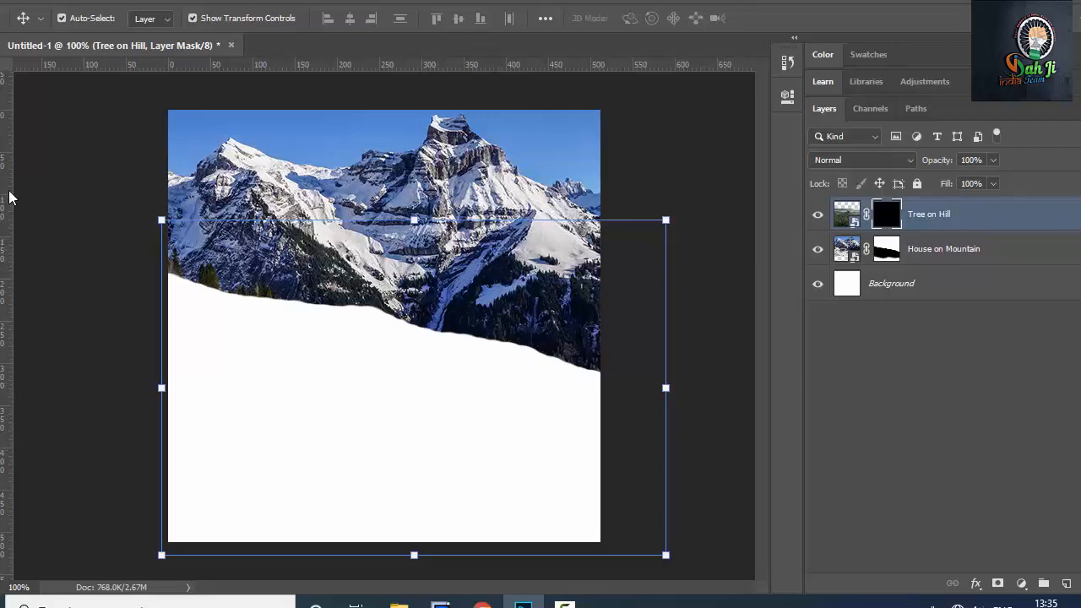
Step: Paint white on the Tree on Hill mask to reveal the hills and tree below the mountain edge
key(b)
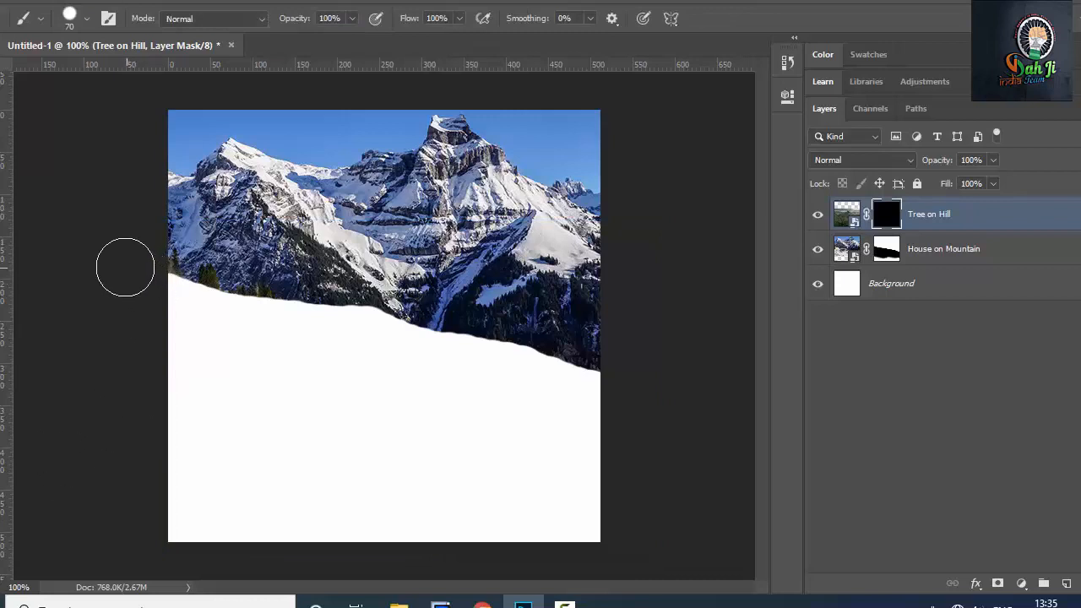
mouse_move(150, 271)
mouse_down()
mouse_move(272, 319)
mouse_move(501, 367)
mouse_move(605, 403)
mouse_move(589, 535)
mouse_move(198, 521)
mouse_move(136, 499)
mouse_move(515, 463)
mouse_move(562, 444)
mouse_move(553, 456)
mouse_move(411, 449)
mouse_move(279, 402)
mouse_move(399, 416)
mouse_up()
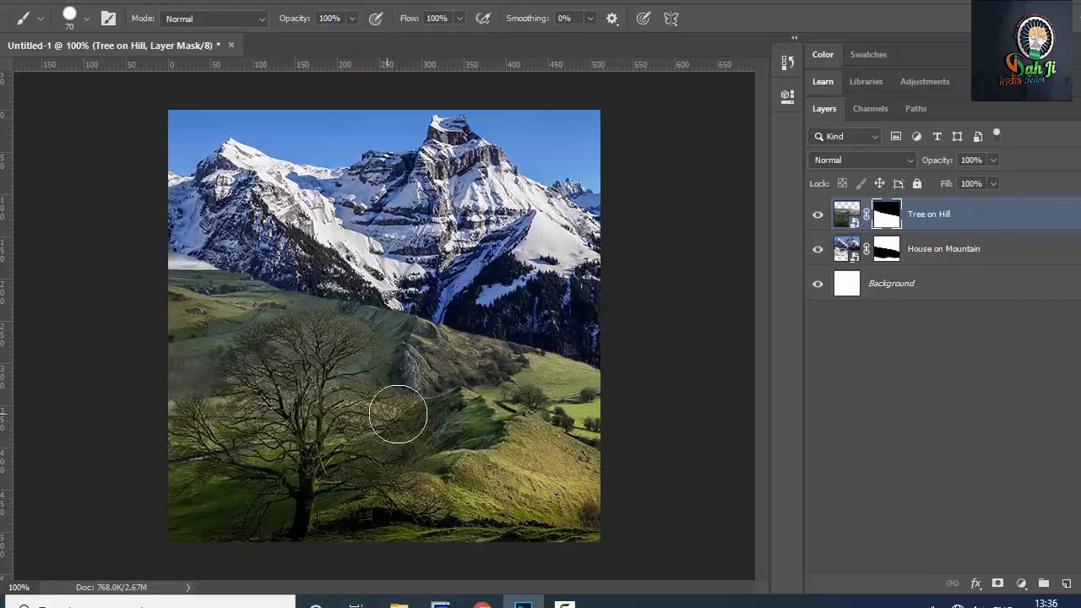
drag(341, 309, 336, 306)
Step: Scale the Tree on Hill layer to 89.44% against the canvas's lower-left corner and reactivate the Brush tool
key(v)
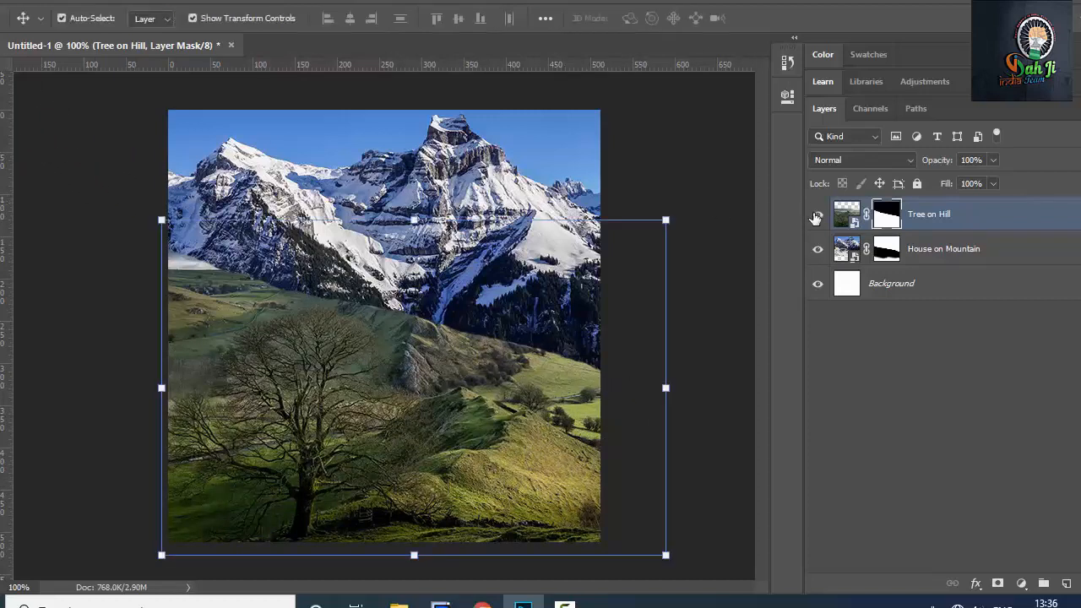
click(840, 216)
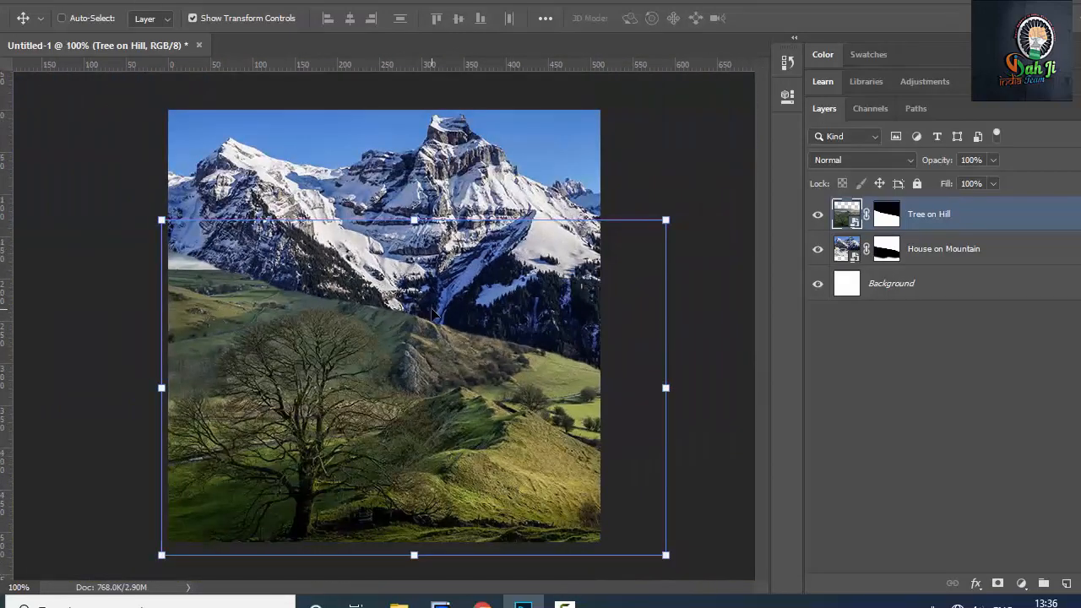
scroll(431, 313, up, 1)
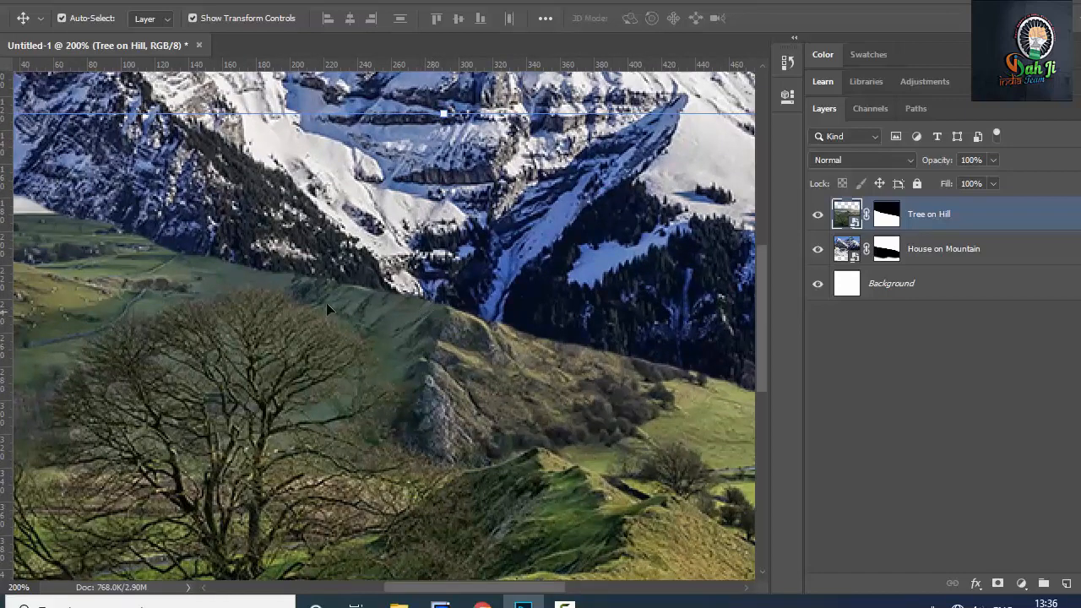
click(284, 3)
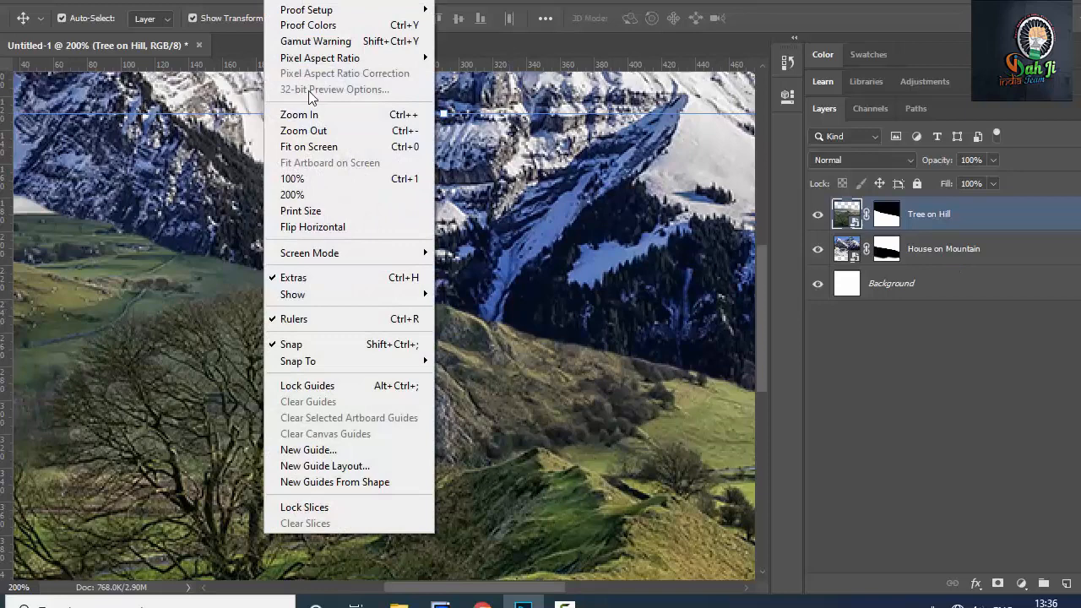
click(330, 147)
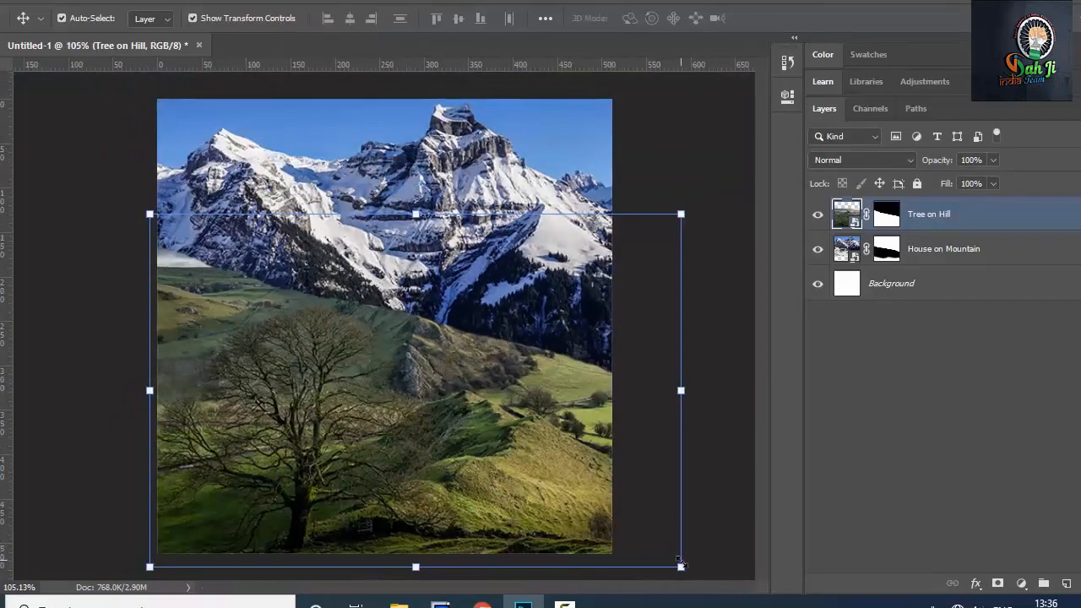
drag(682, 568, 626, 537)
drag(462, 452, 470, 477)
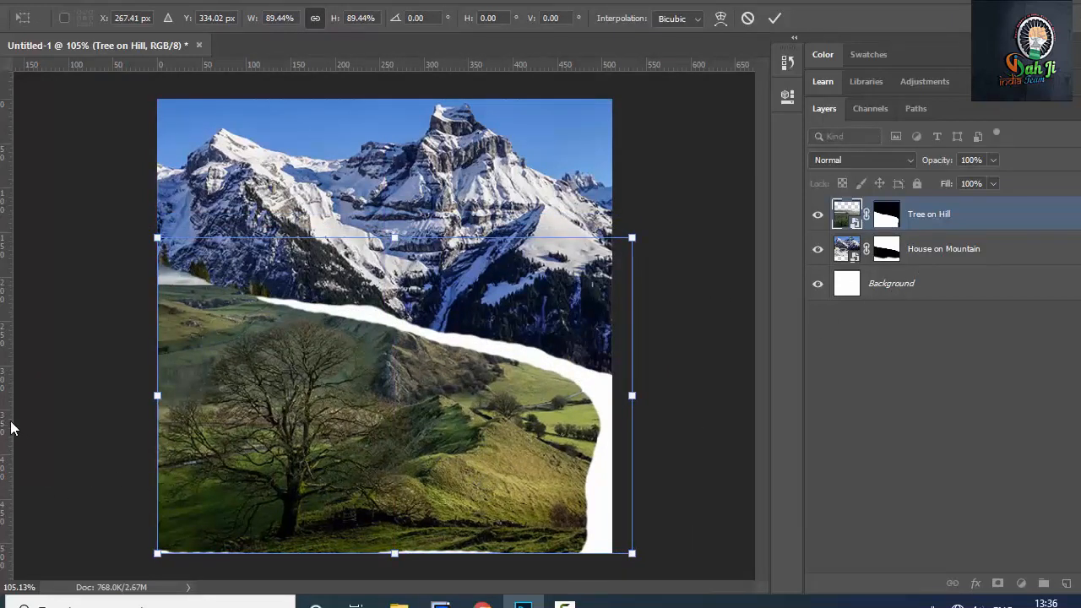
key(Return)
key(b)
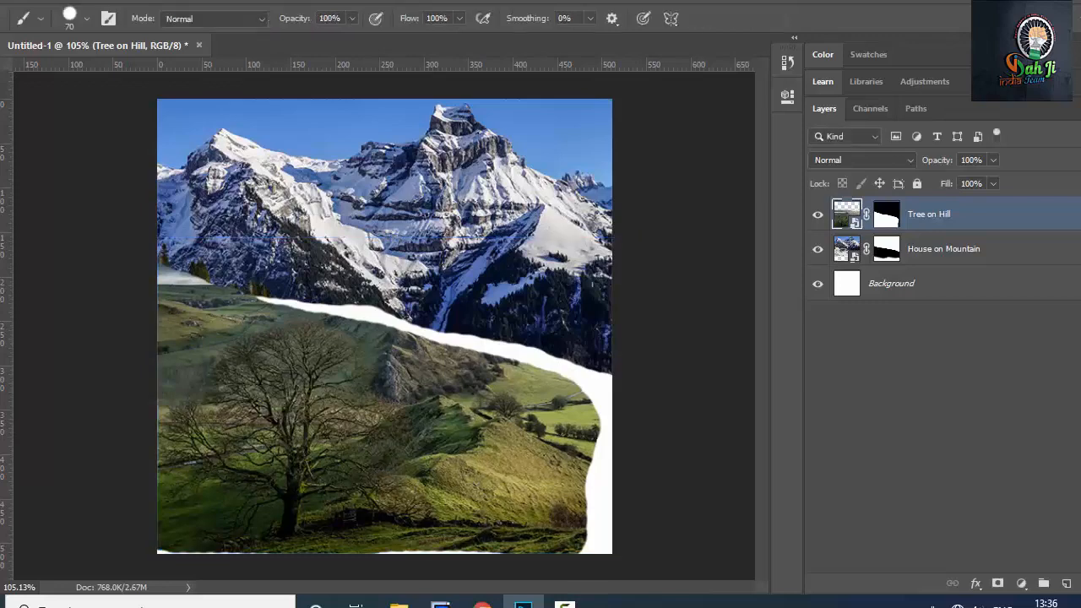
Step: Set the foreground colour to white (ffffff) and paint the Tree on Hill mask to fill the white gaps along the mountain and canvas edges
click(0, 498)
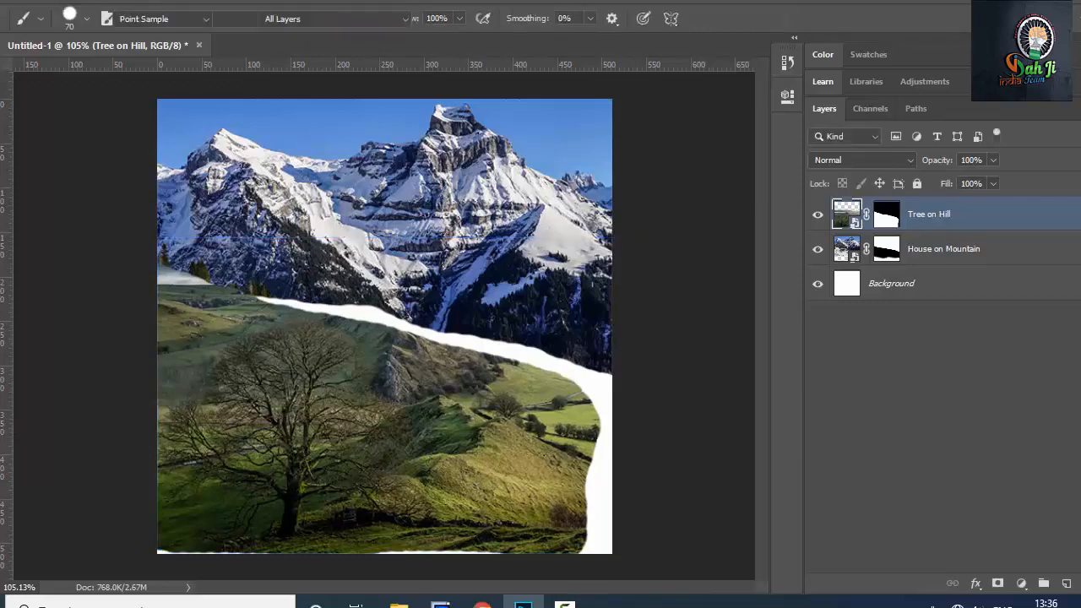
drag(384, 151, 305, 85)
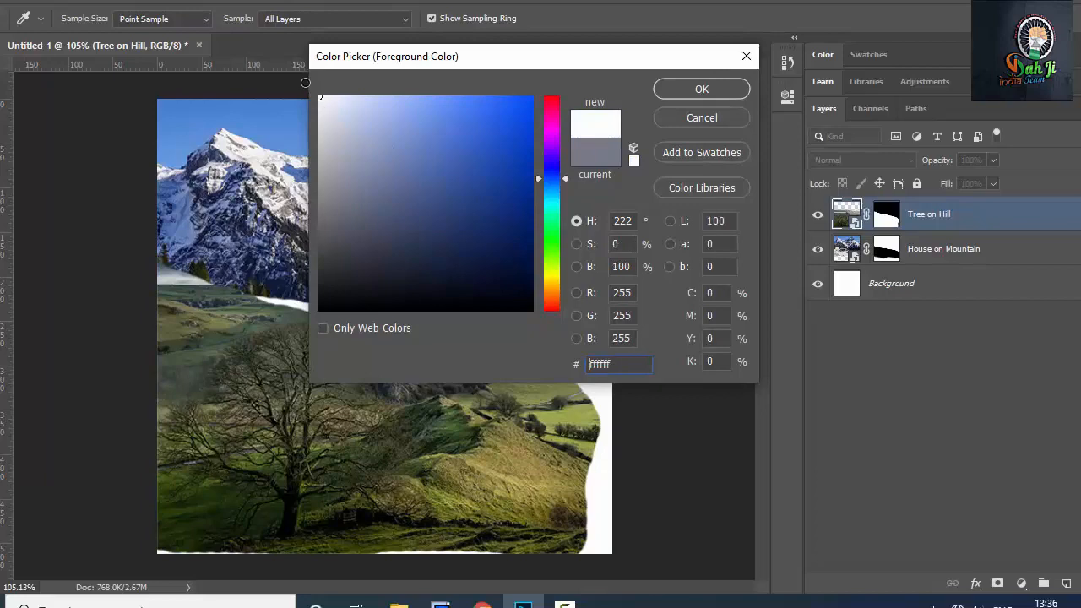
click(720, 90)
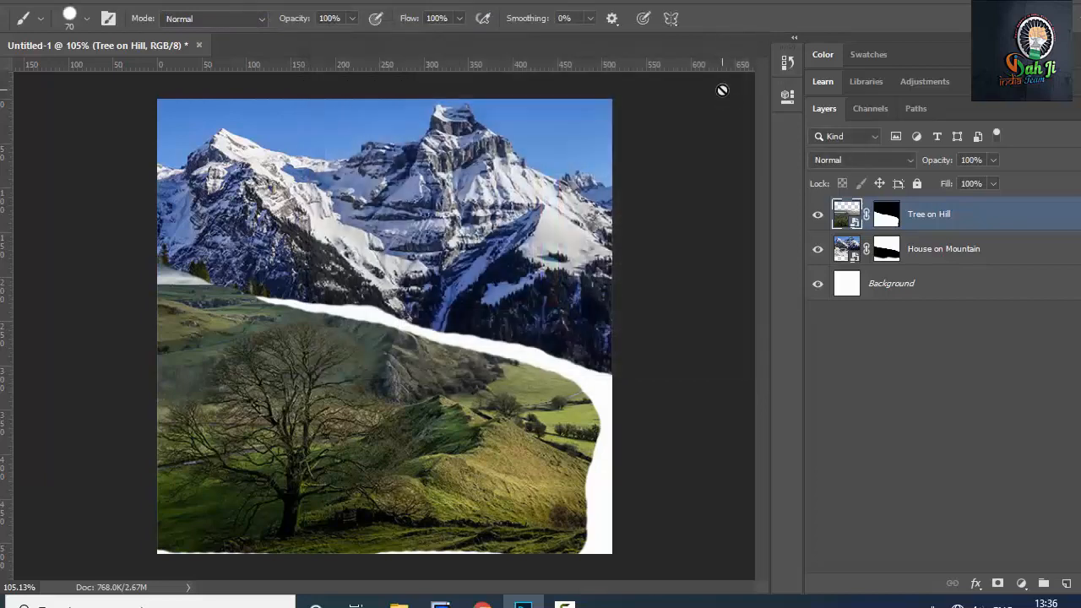
click(886, 217)
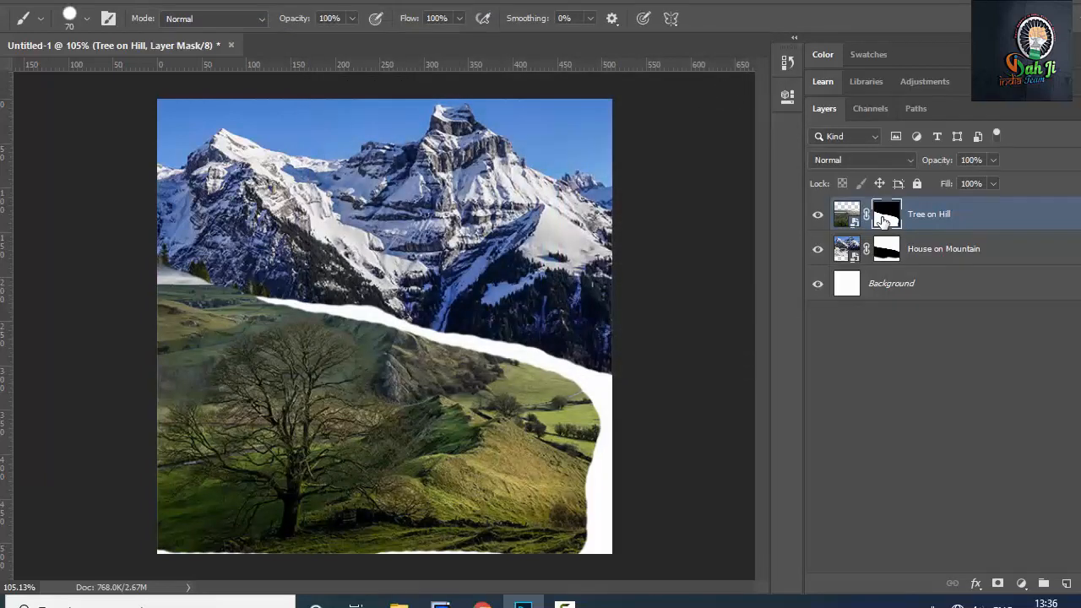
mouse_move(259, 318)
mouse_down()
mouse_move(239, 301)
mouse_move(337, 314)
mouse_move(601, 390)
mouse_move(601, 545)
mouse_move(165, 556)
mouse_up()
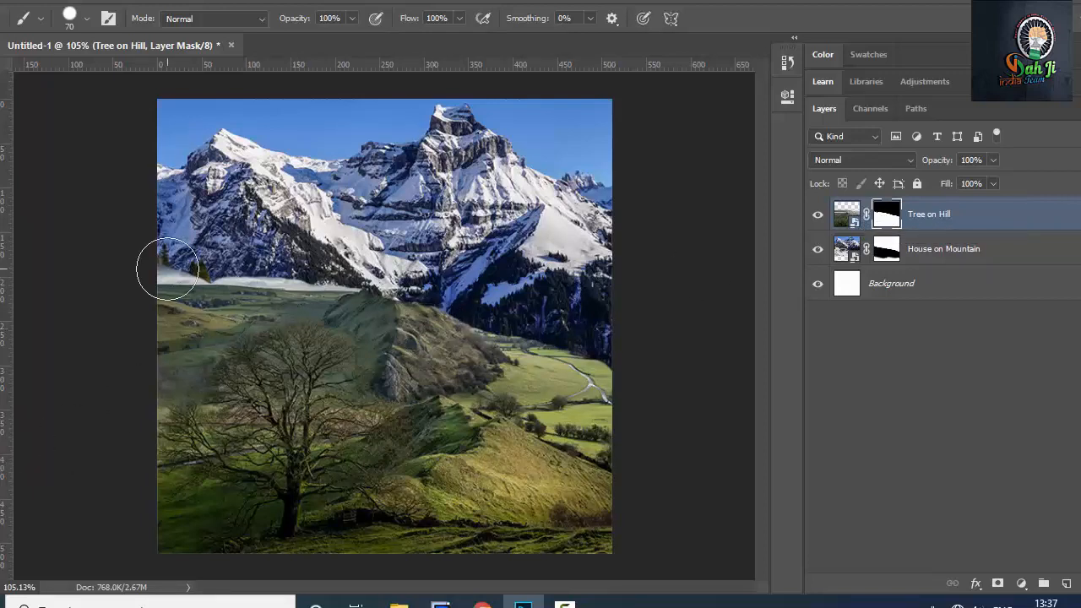
Step: Set the brush to 0% hardness, 102 px size and 60% opacity
click(87, 18)
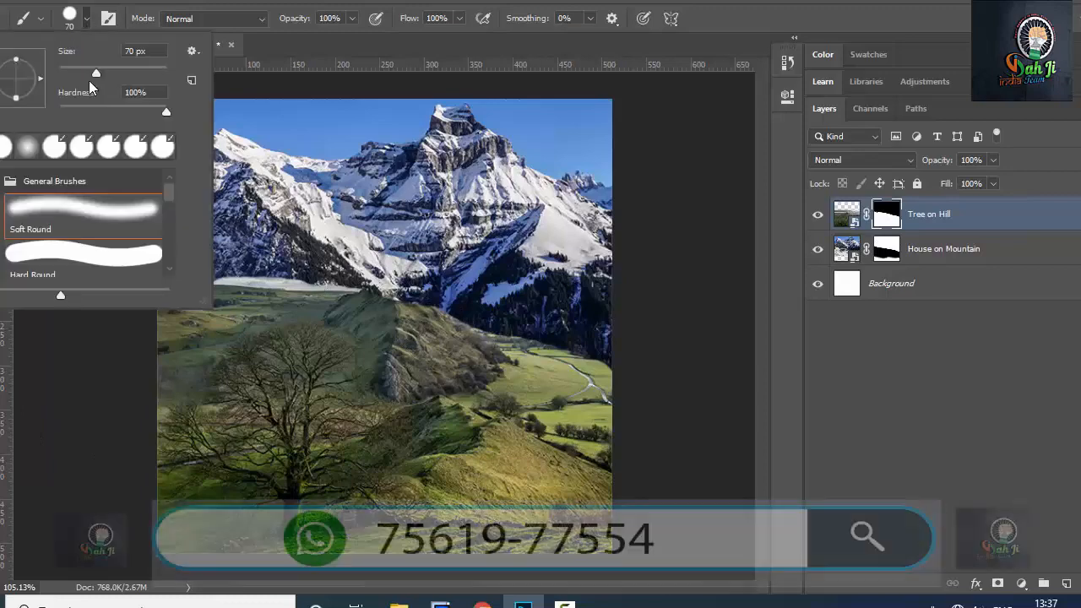
drag(167, 119, 59, 111)
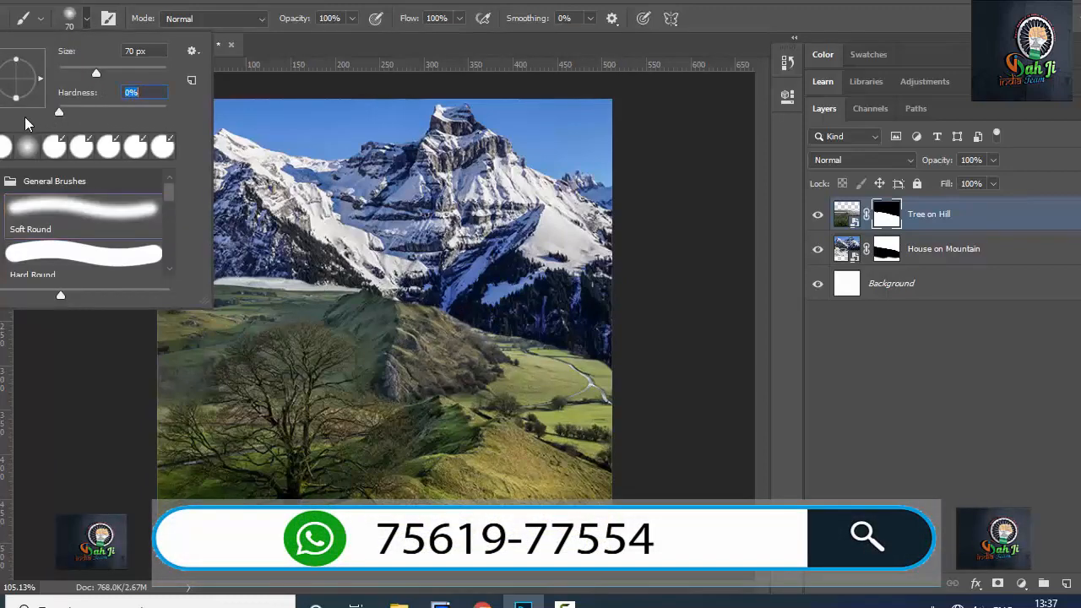
click(95, 72)
drag(95, 71, 114, 71)
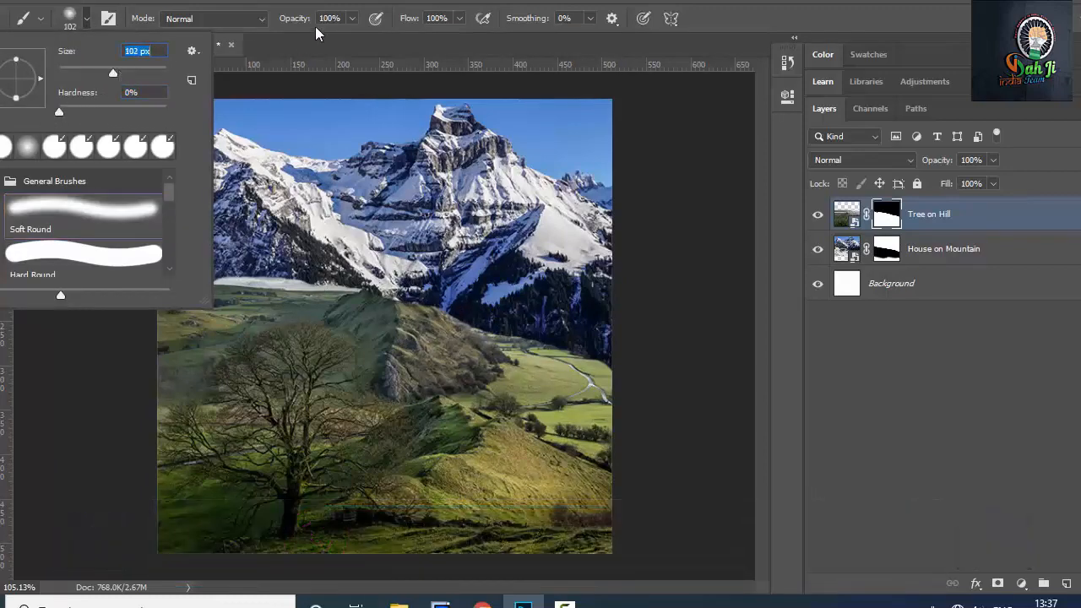
click(352, 20)
drag(352, 40, 320, 39)
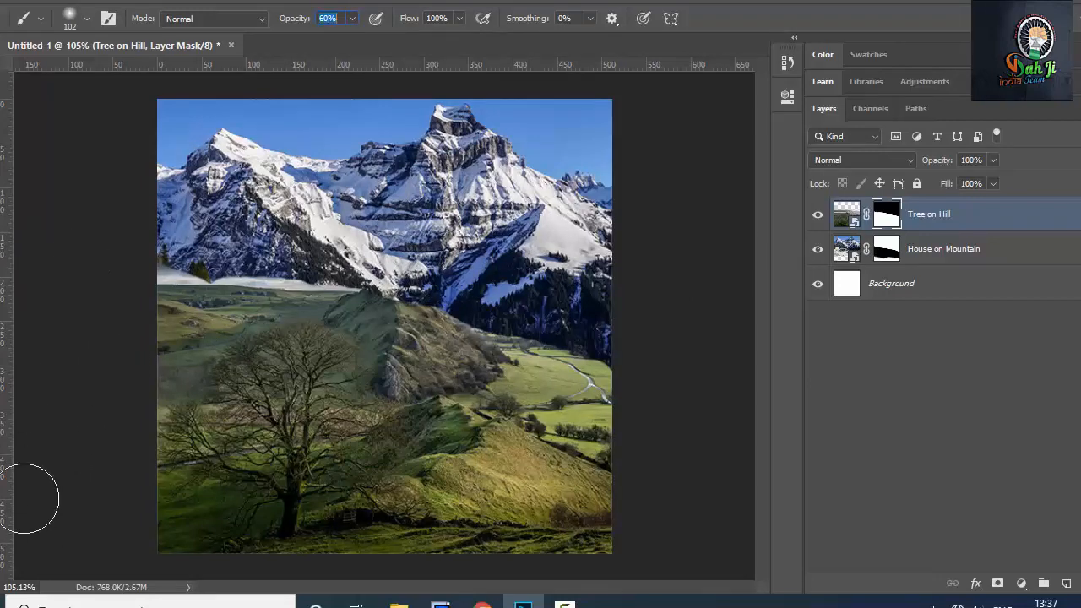
Step: Paint soft white along the seam between mountain and hills on the Tree on Hill mask, and soften the House on Mountain mask there too
click(0, 464)
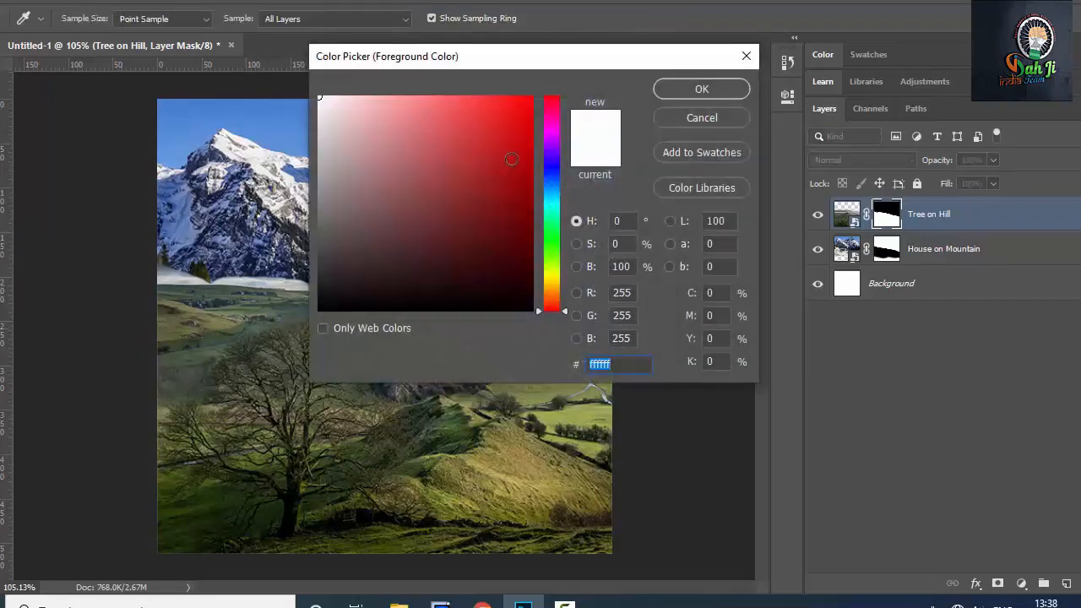
click(702, 89)
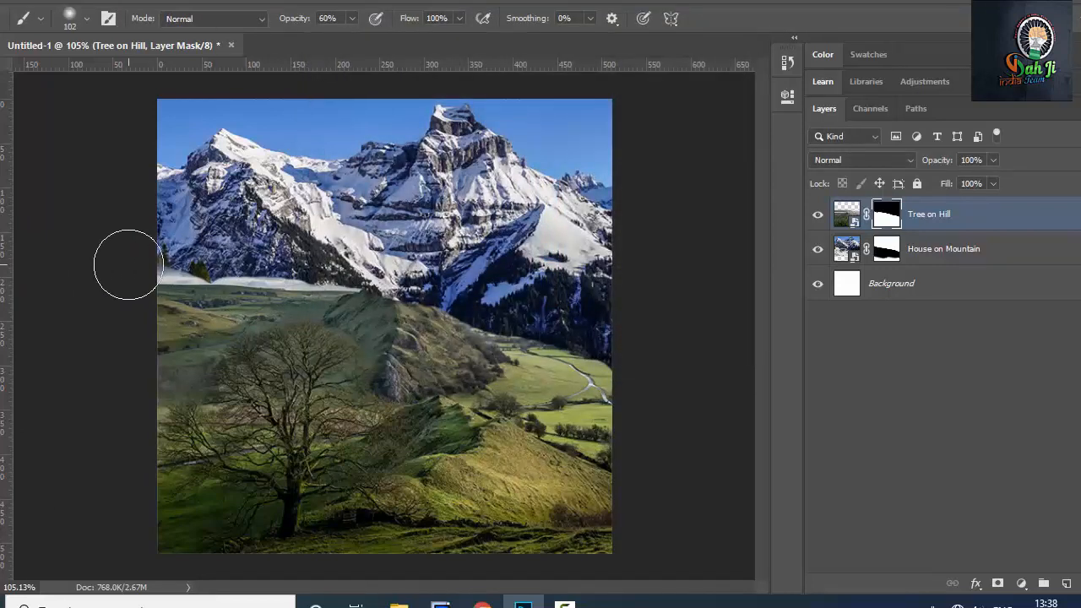
mouse_move(123, 263)
mouse_down()
mouse_move(284, 288)
mouse_move(136, 264)
mouse_move(333, 321)
mouse_move(287, 300)
mouse_move(352, 314)
mouse_move(333, 304)
mouse_move(346, 304)
mouse_move(463, 337)
mouse_move(507, 365)
mouse_move(628, 369)
mouse_move(405, 314)
mouse_move(248, 288)
mouse_move(243, 303)
mouse_move(384, 327)
mouse_move(649, 344)
mouse_up()
click(967, 254)
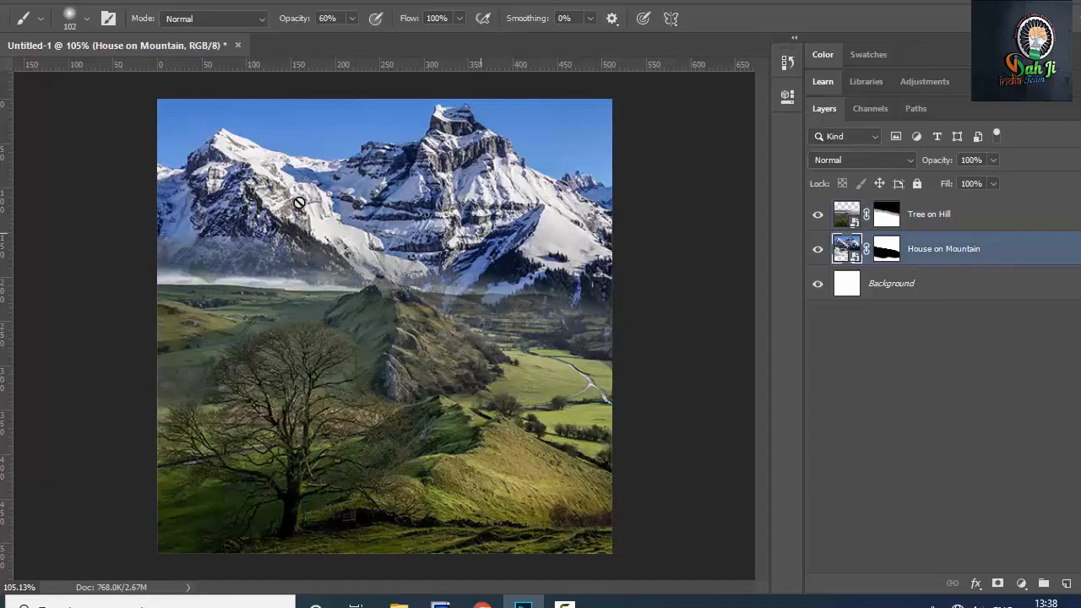
click(886, 253)
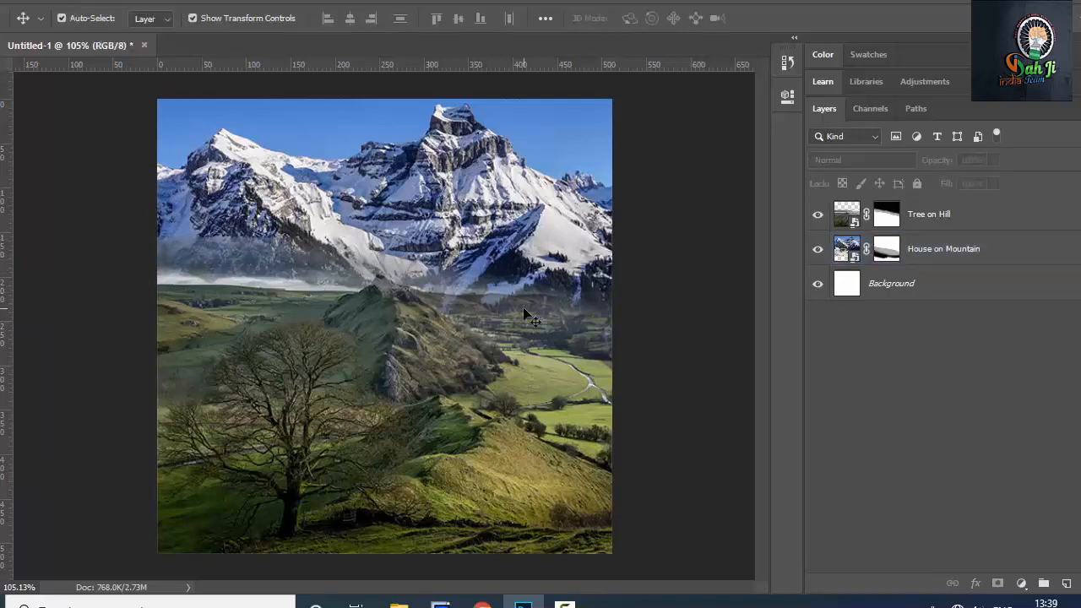
Step: Select the Tree on Hill layer and review the Layer Mask commands available for it
click(527, 315)
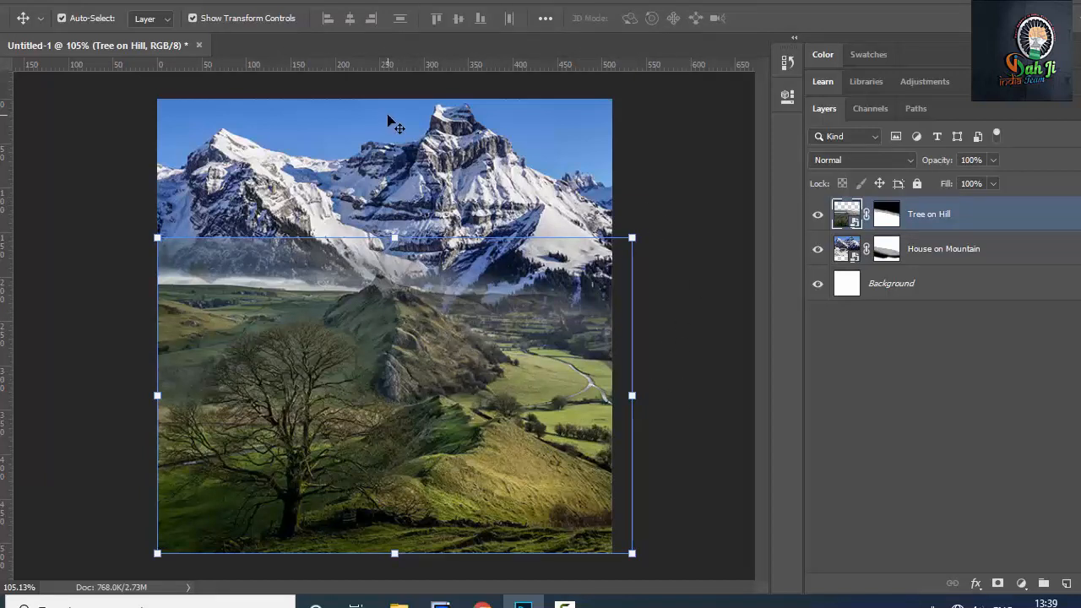
click(109, 3)
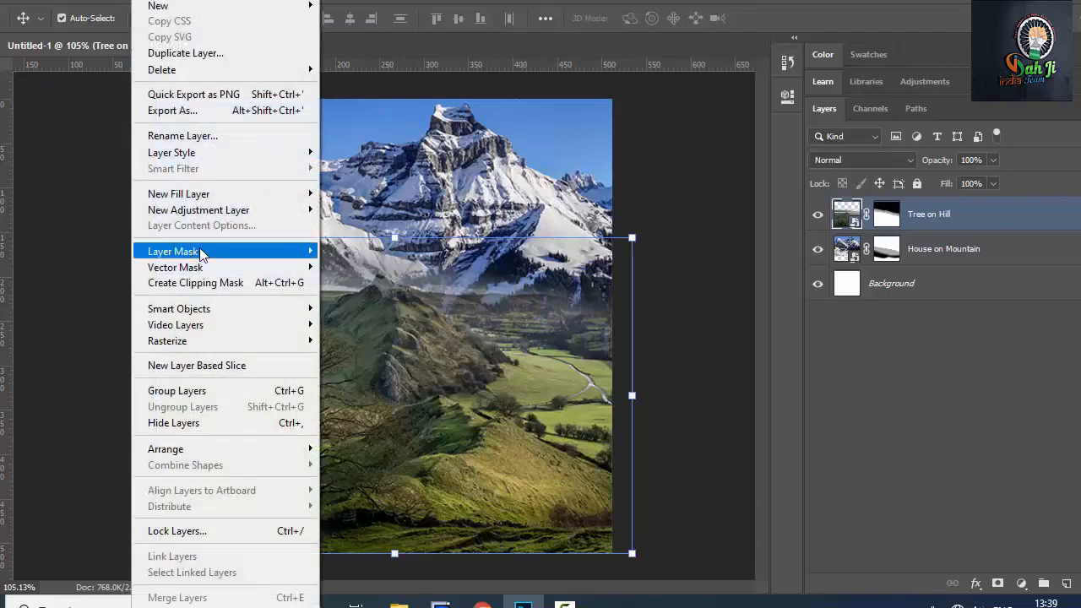
mouse_move(218, 250)
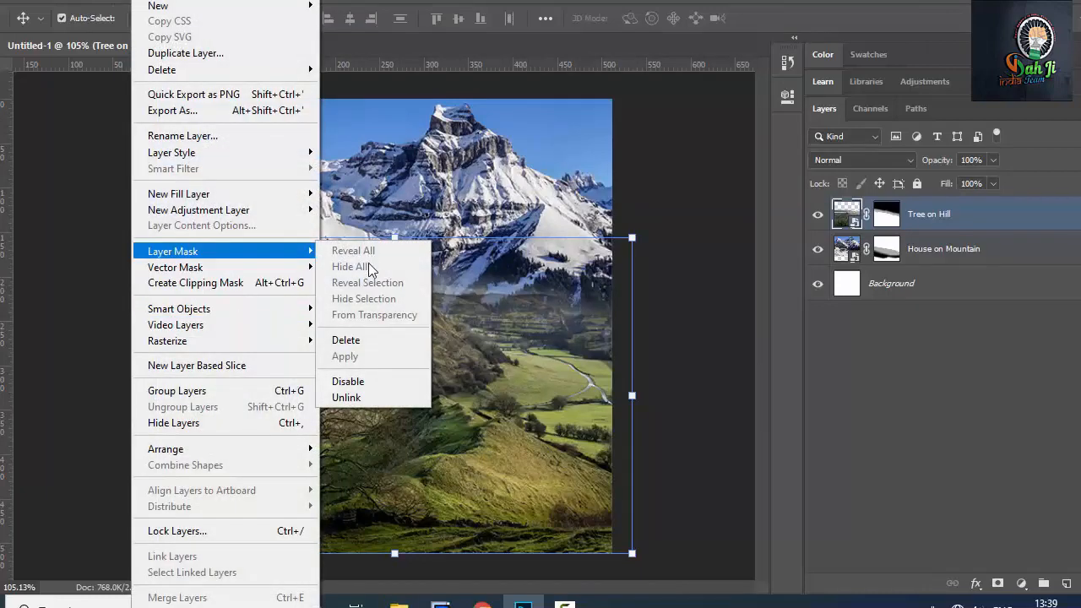
click(714, 324)
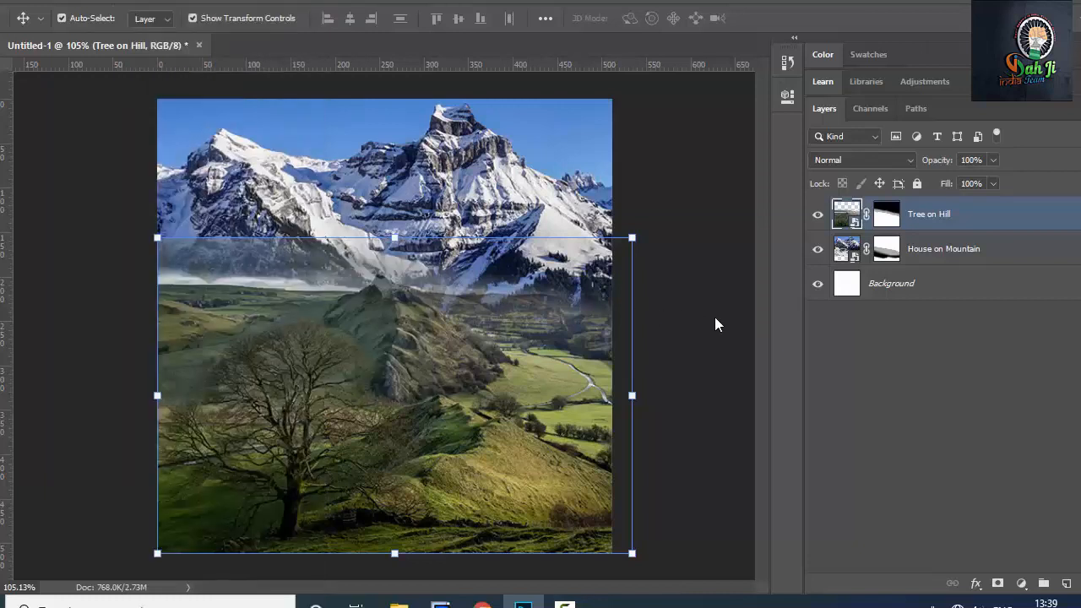